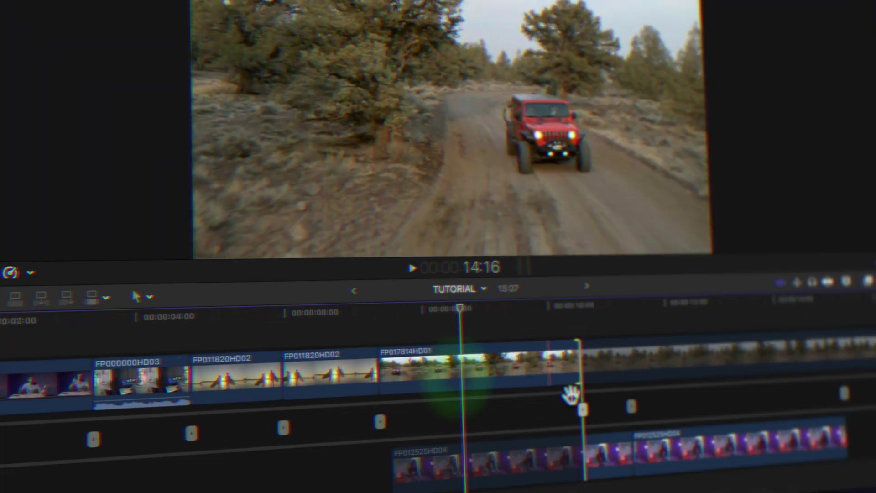
{"action": "left_click_drag", "start_coordinate": [557, 456], "coordinate": [576, 455]}
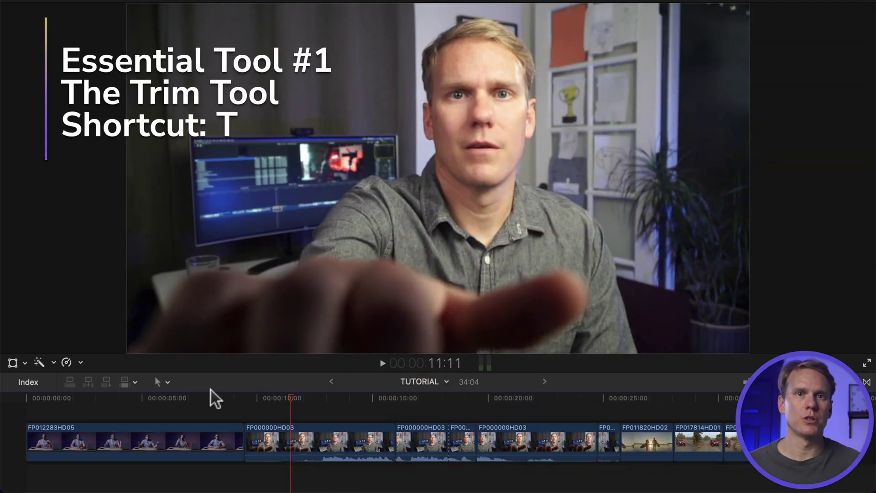
With the Trim tool, slip the footage inside the FP012283HD05 clip and inside the FP000000HD03 clip that follows it.
{"action": "left_click", "coordinate": [167, 383]}
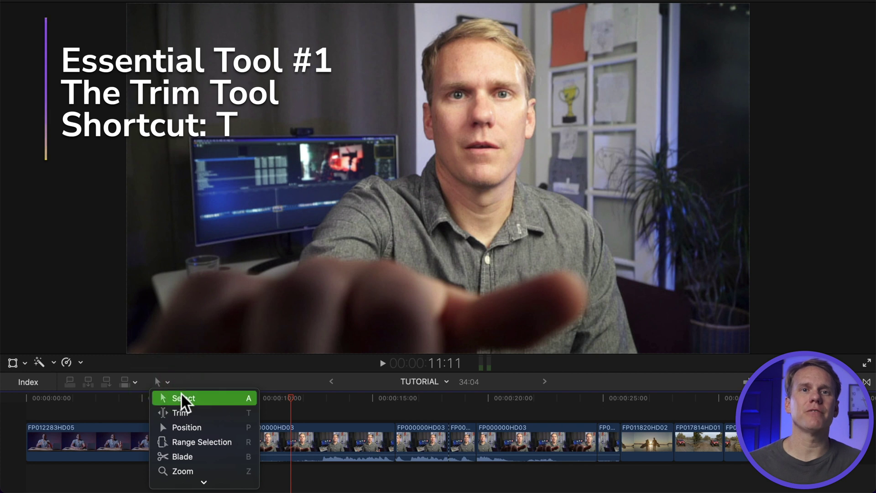
{"action": "left_click", "coordinate": [191, 408]}
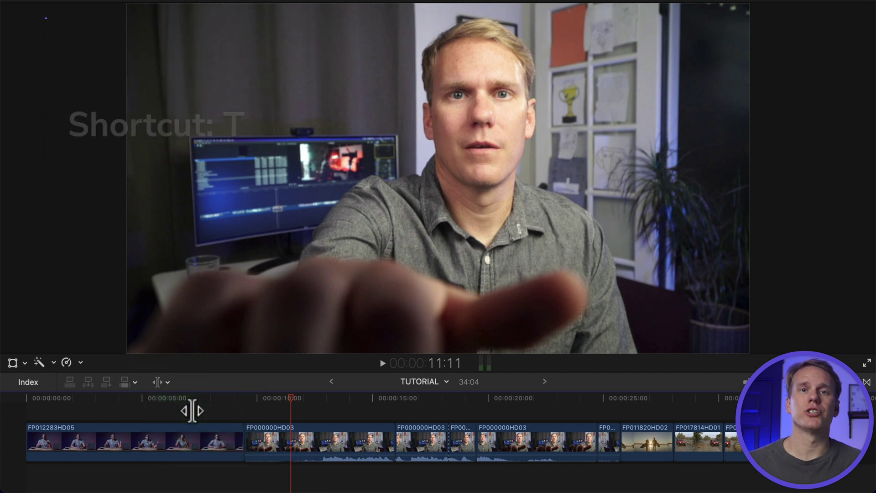
{"action": "mouse_move", "coordinate": [194, 439]}
{"action": "left_mouse_down"}
{"action": "mouse_move", "coordinate": [201, 440]}
{"action": "mouse_move", "coordinate": [94, 441]}
{"action": "mouse_move", "coordinate": [206, 441]}
{"action": "left_mouse_up"}
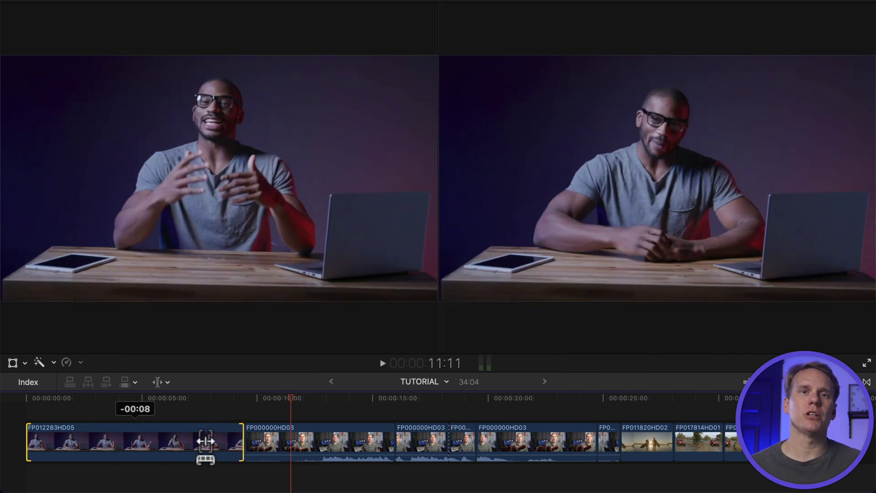
{"action": "mouse_move", "coordinate": [319, 440]}
{"action": "left_mouse_down"}
{"action": "mouse_move", "coordinate": [349, 438]}
{"action": "mouse_move", "coordinate": [322, 438]}
{"action": "left_mouse_up"}
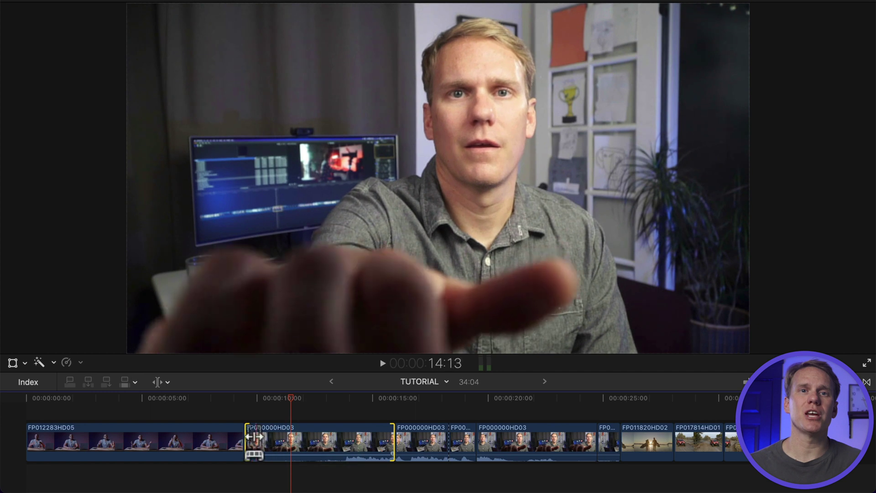
Roll the edit point between FP012283HD05 and the following FP000000HD03 clip 1:02 earlier, and roll it back to its starting place.
{"action": "left_click_drag", "start_coordinate": [242, 438], "coordinate": [208, 442]}
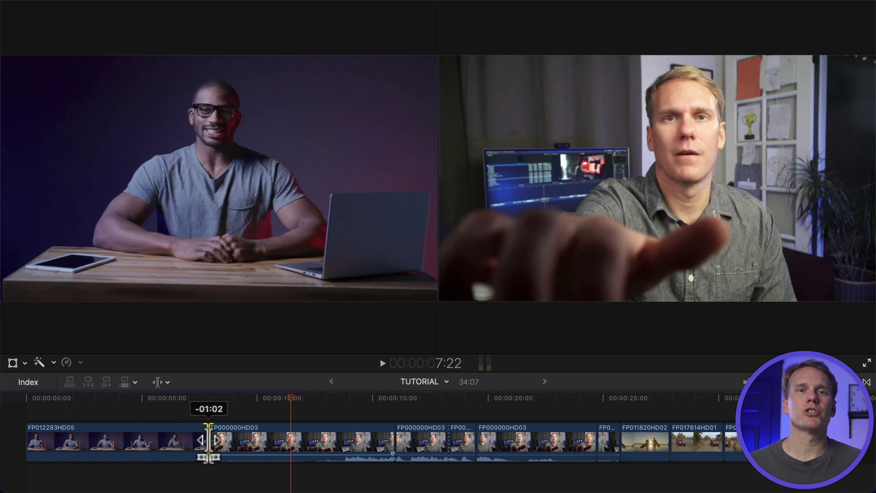
{"action": "left_click_drag", "start_coordinate": [209, 440], "coordinate": [241, 442]}
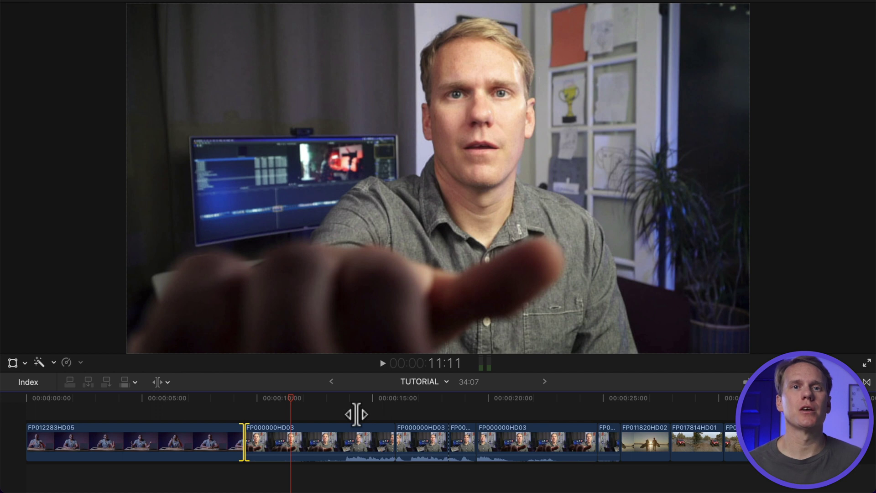
With the Select tool, extend the end of the first FP000000HD03 clip to its media limit and pull it back to a shorter length.
{"action": "key", "text": "a"}
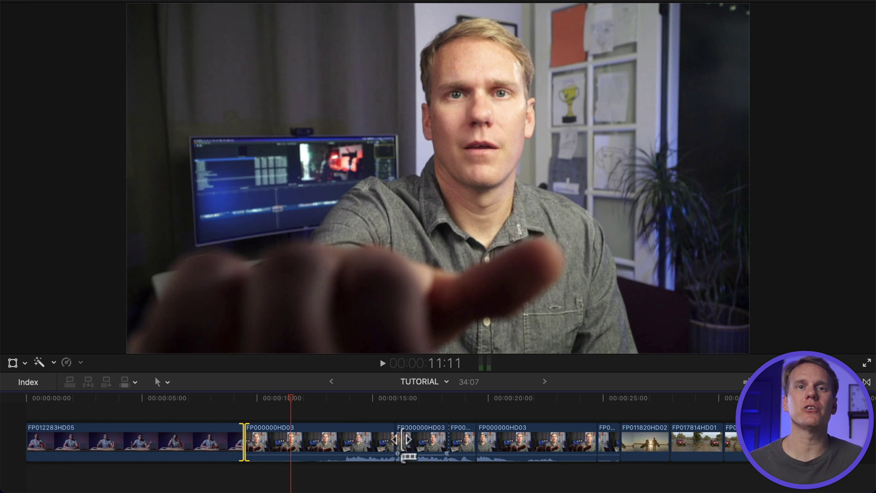
{"action": "left_click_drag", "start_coordinate": [391, 450], "coordinate": [423, 460]}
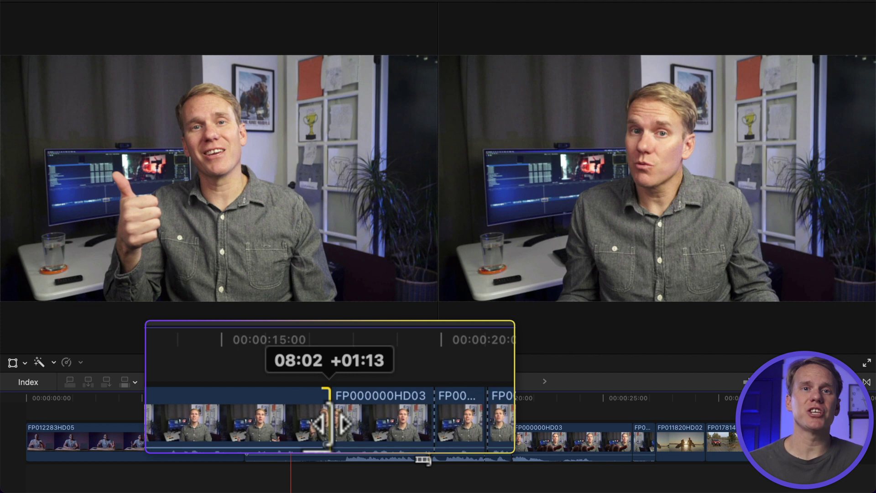
{"action": "left_click_drag", "start_coordinate": [423, 460], "coordinate": [720, 460]}
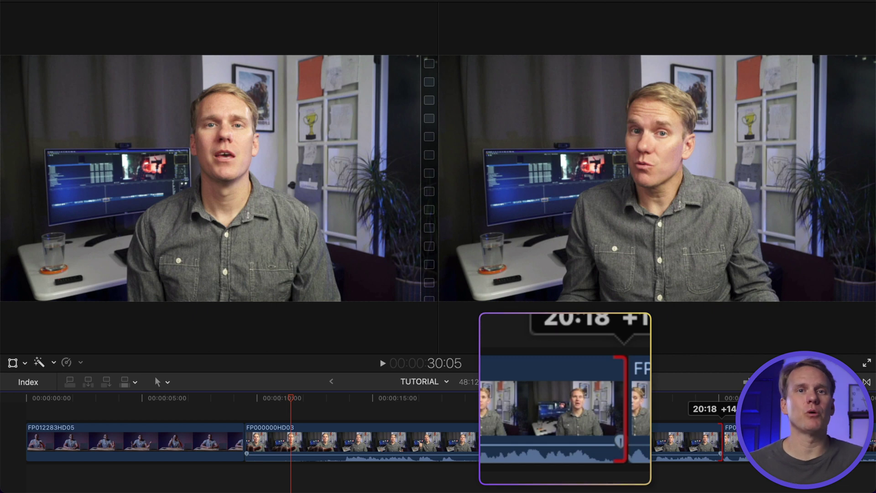
{"action": "left_click_drag", "start_coordinate": [720, 459], "coordinate": [374, 433]}
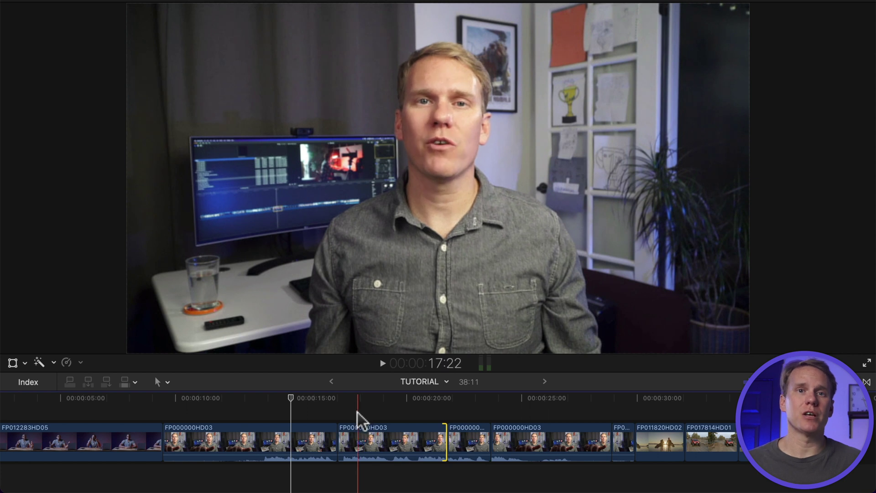
Trim the start of the second FP000000HD03 clip to the playhead at 17:19, and trim its start again slightly further in.
{"action": "left_click", "coordinate": [355, 413]}
{"action": "left_click", "coordinate": [154, 7]}
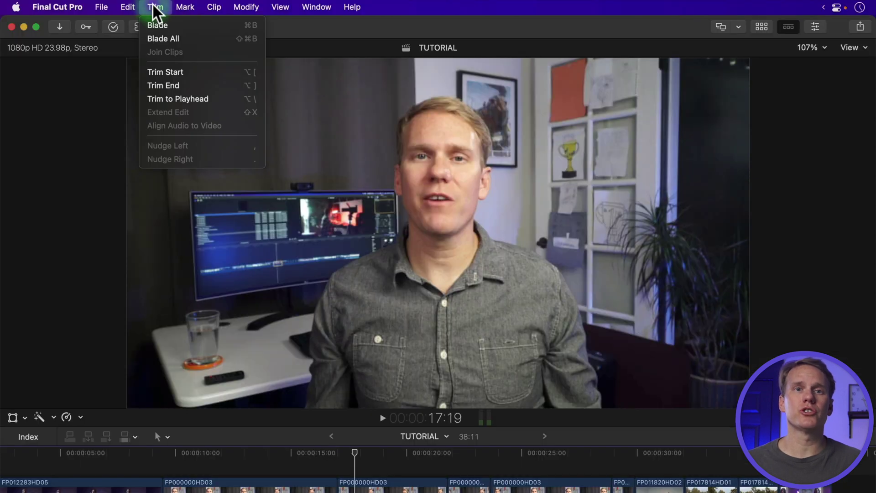
{"action": "left_click", "coordinate": [191, 76]}
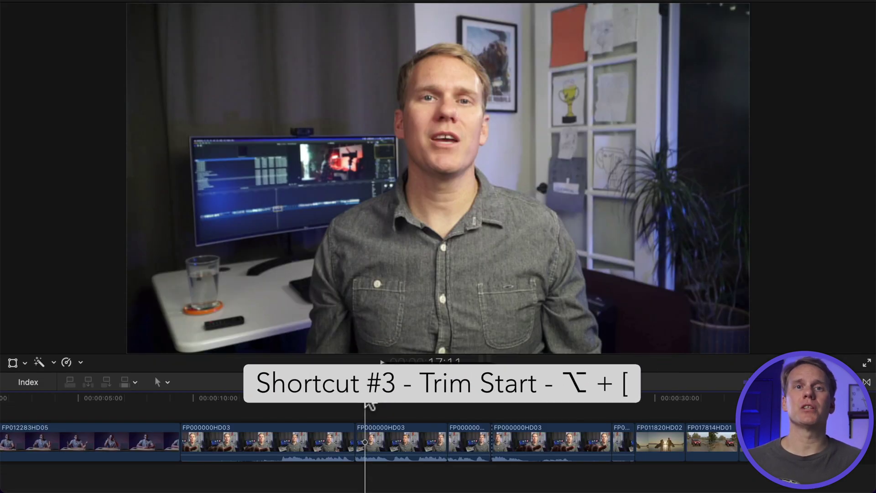
{"action": "key", "text": "alt+bracketleft"}
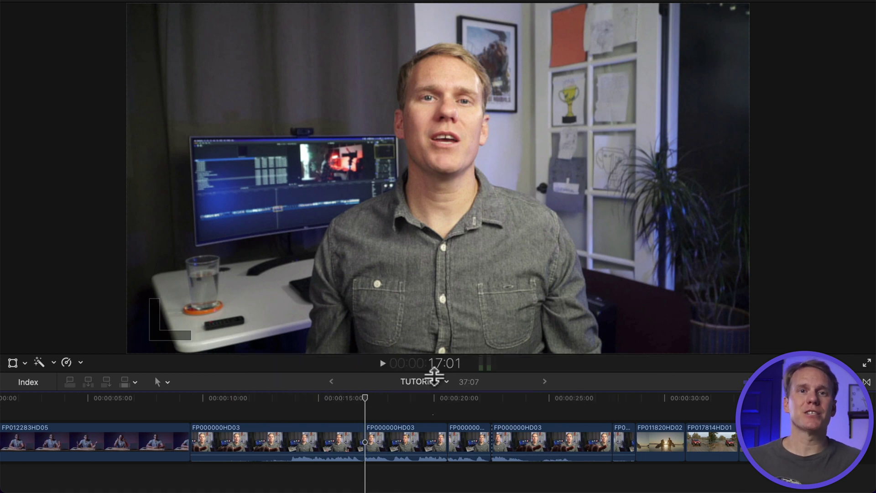
Trim the end of the second FP000000HD03 clip to the playhead at 19:23, and trim its end again slightly earlier.
{"action": "left_click", "coordinate": [433, 401]}
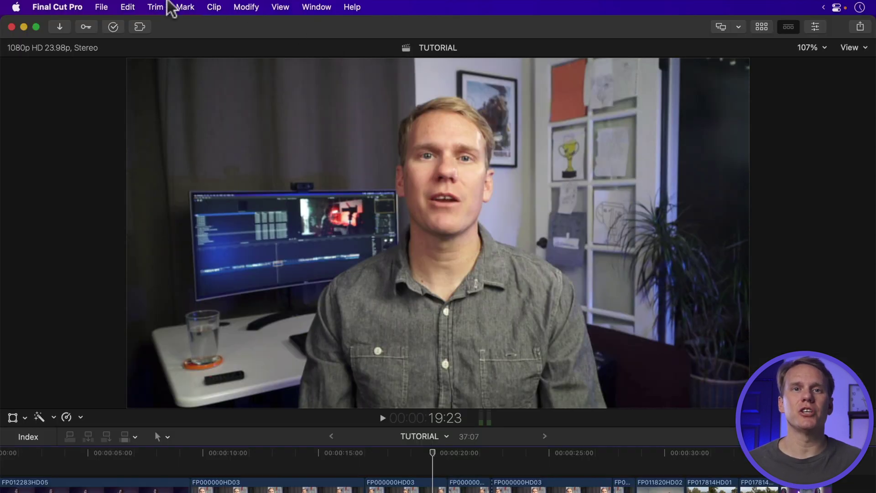
{"action": "left_click", "coordinate": [155, 7]}
{"action": "left_click", "coordinate": [198, 84]}
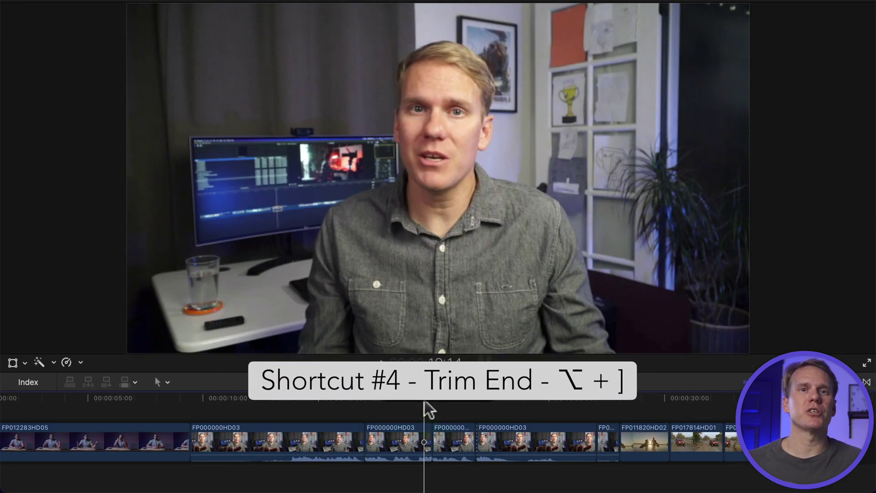
{"action": "key", "text": "alt+bracketright"}
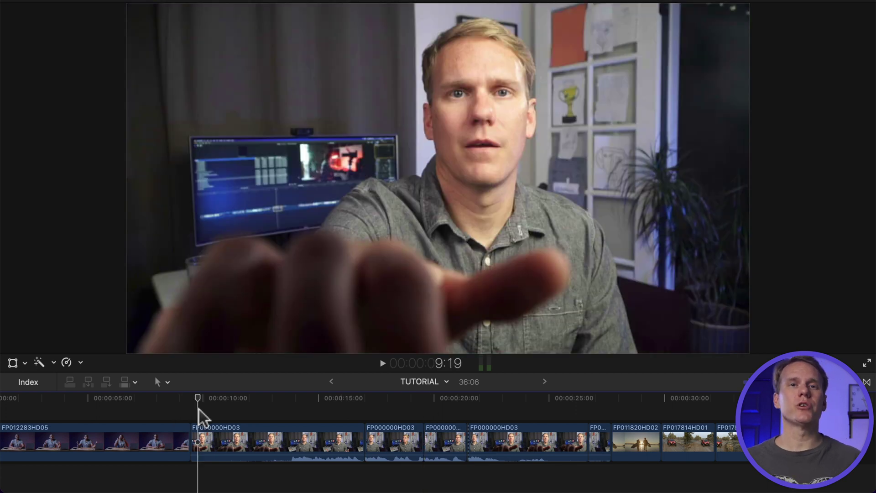
Use Trim to Playhead on the FP012283HD05 clip to cut its start at 1:04 and to shorten its end.
{"action": "left_click", "coordinate": [202, 409]}
{"action": "mouse_move", "coordinate": [202, 409]}
{"action": "left_mouse_down"}
{"action": "mouse_move", "coordinate": [128, 421]}
{"action": "mouse_move", "coordinate": [125, 433]}
{"action": "mouse_move", "coordinate": [86, 418]}
{"action": "mouse_move", "coordinate": [78, 401]}
{"action": "mouse_move", "coordinate": [52, 396]}
{"action": "left_mouse_up"}
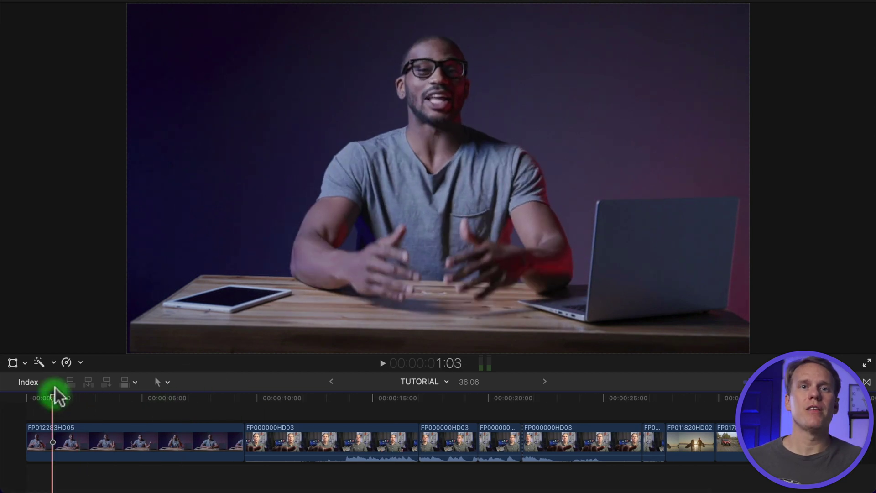
{"action": "left_click", "coordinate": [155, 6]}
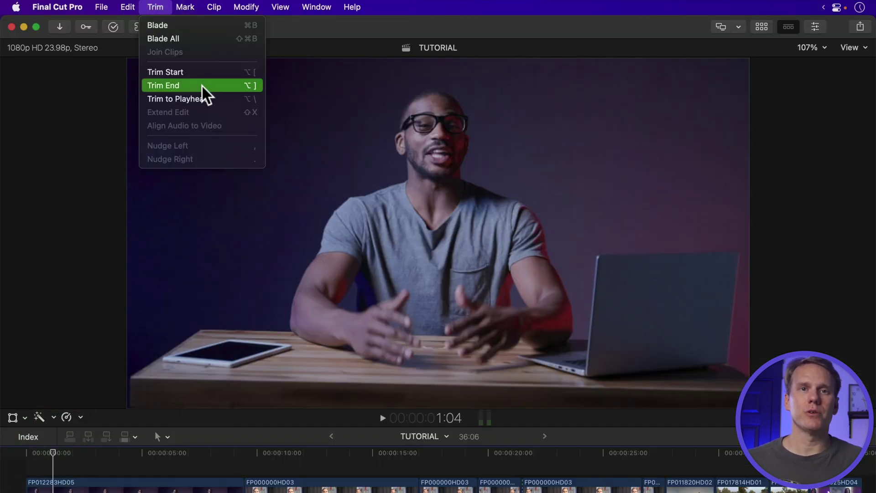
{"action": "left_click", "coordinate": [204, 101]}
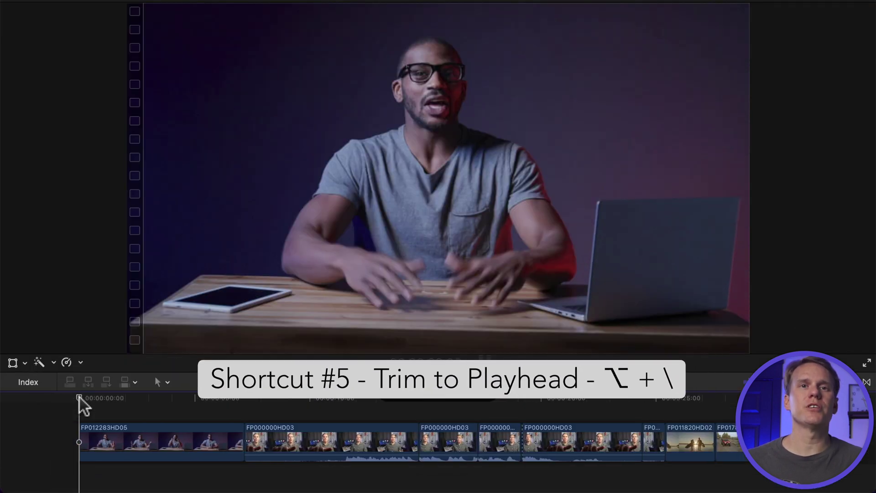
{"action": "left_click_drag", "start_coordinate": [79, 397], "coordinate": [228, 397]}
{"action": "key", "text": "alt+backslash"}
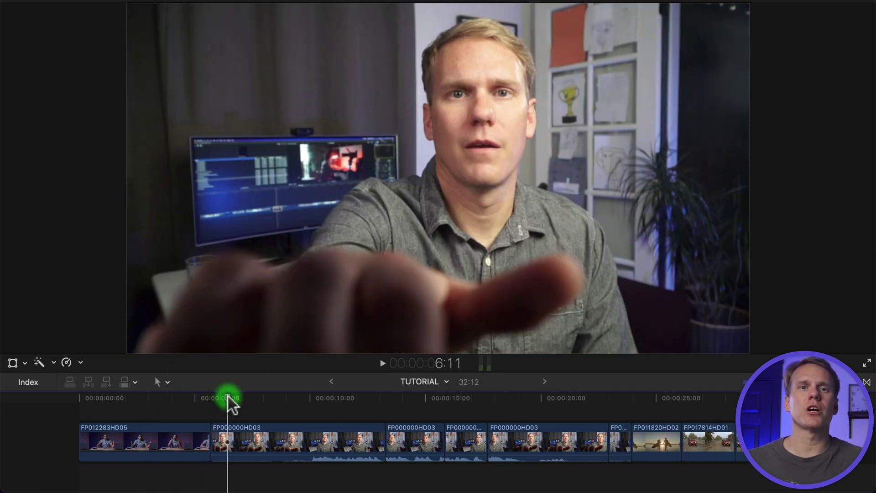
Trim the first FP000000HD03 clip to the playhead, cutting its start at 6:11 and its end at 12:00.
{"action": "key", "text": "alt+bracketleft"}
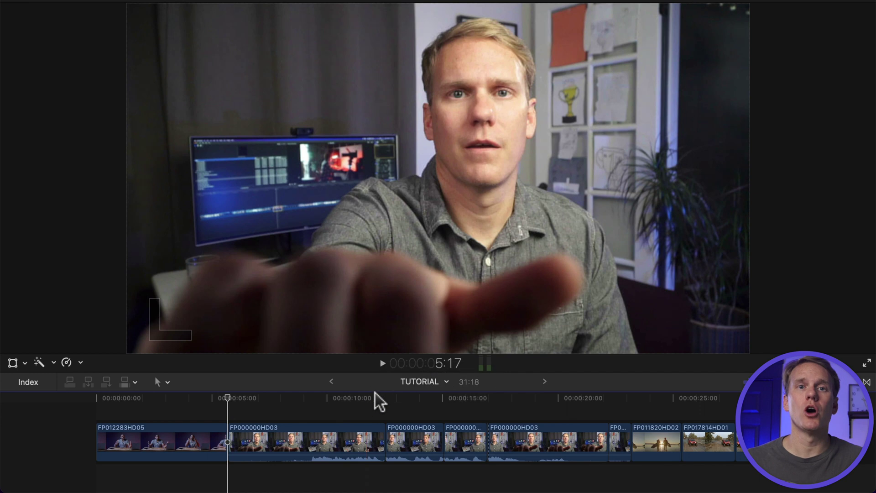
{"action": "left_click", "coordinate": [374, 393]}
{"action": "key", "text": "alt+bracketright"}
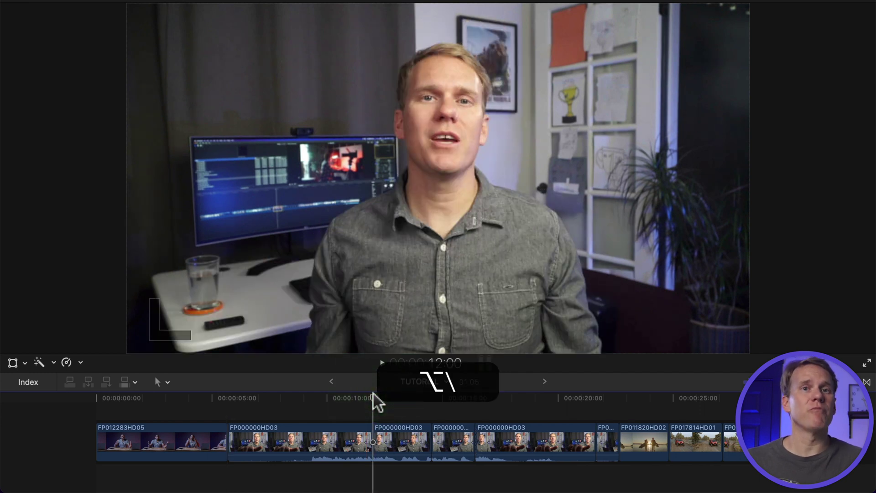
Extend the start edit of the first FP000000HD03 clip to the playhead at 6:05 using Extend Edit.
{"action": "left_click", "coordinate": [270, 395]}
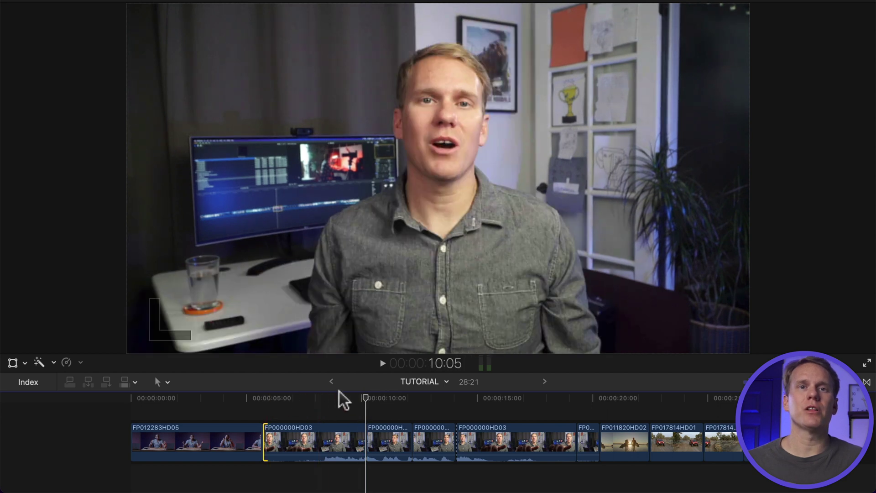
{"action": "left_click_drag", "start_coordinate": [365, 397], "coordinate": [275, 392]}
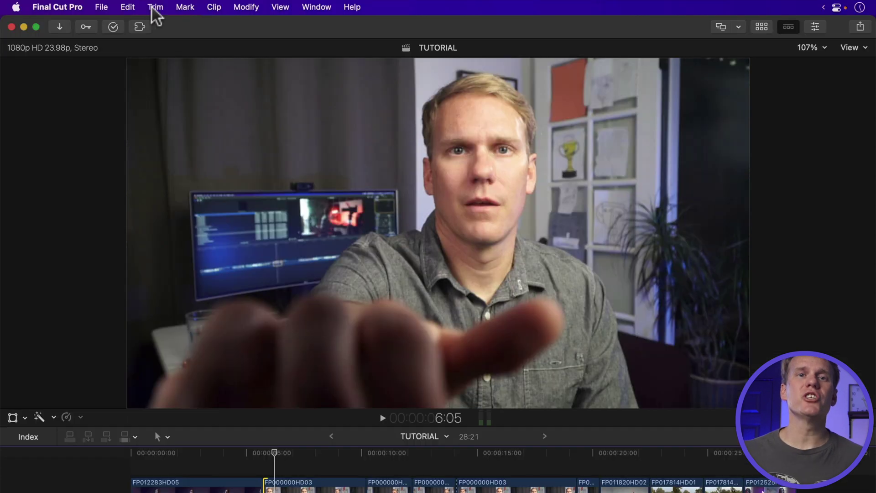
{"action": "left_click", "coordinate": [155, 7]}
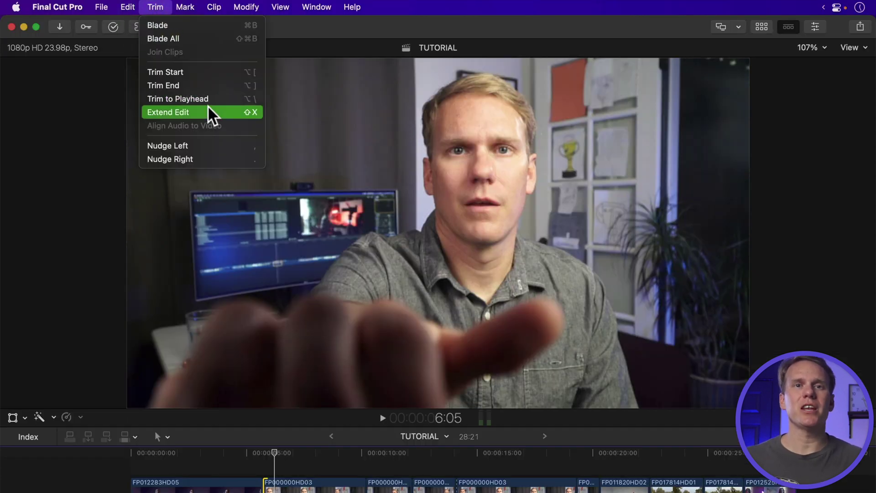
{"action": "left_click", "coordinate": [210, 113]}
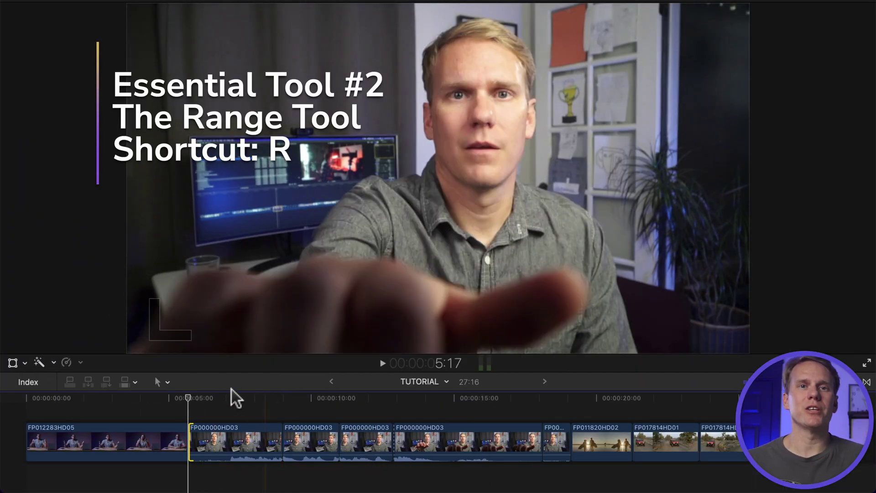
With the Range Selection tool, mark a range of about 1:06 in the later part of the first FP000000HD03 clip.
{"action": "left_click", "coordinate": [168, 383]}
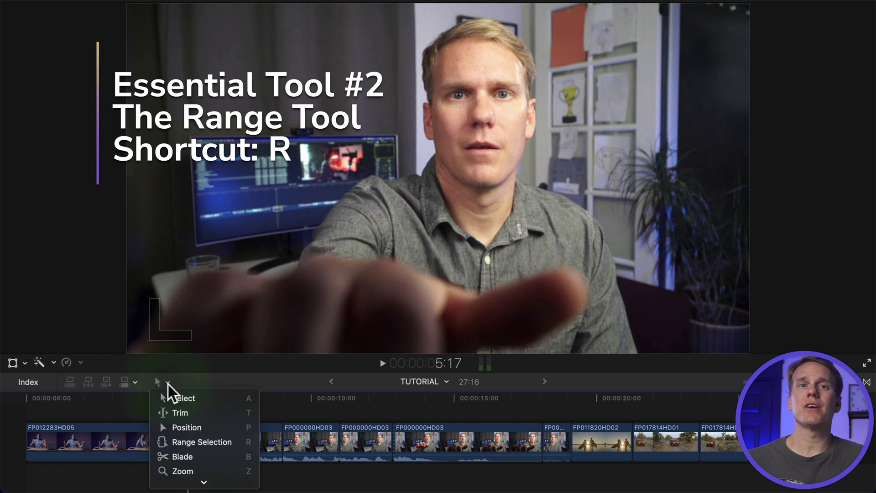
{"action": "left_click", "coordinate": [206, 439]}
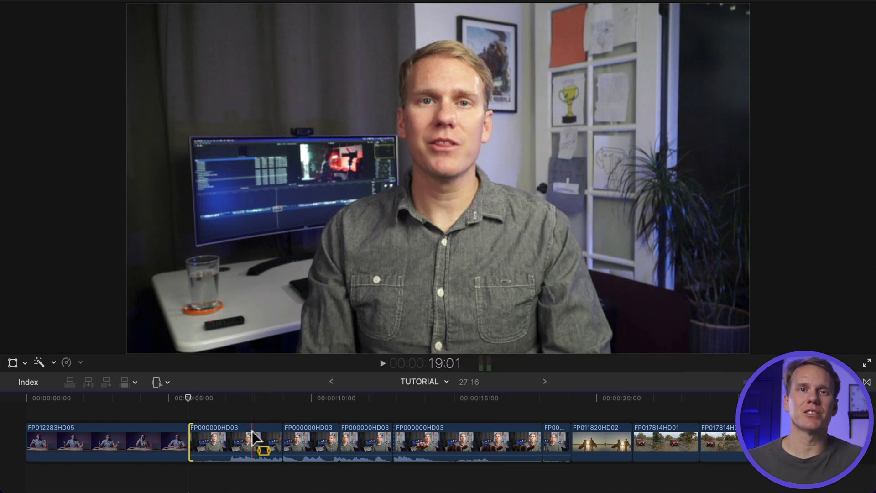
{"action": "left_click_drag", "start_coordinate": [252, 435], "coordinate": [284, 440]}
{"action": "left_click_drag", "start_coordinate": [211, 439], "coordinate": [278, 440]}
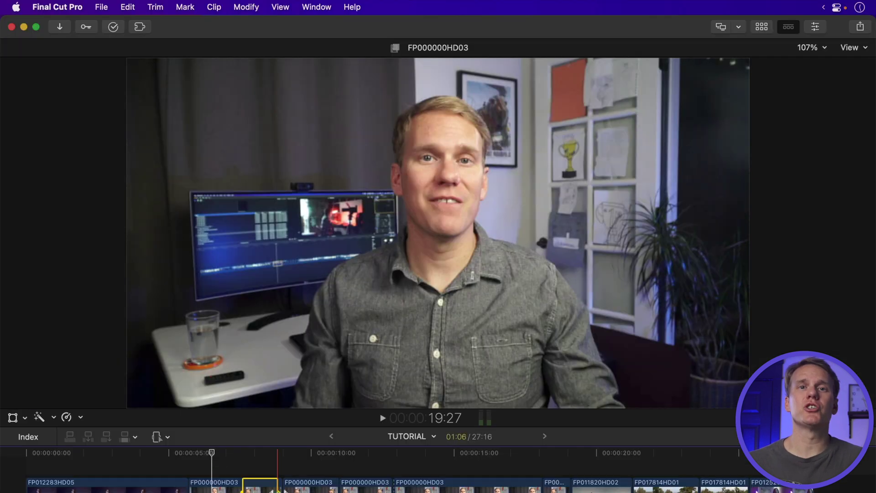
Set the range start on the first FP000000HD03 clip to the playhead at 6:12, and set it again slightly earlier.
{"action": "left_click", "coordinate": [183, 6]}
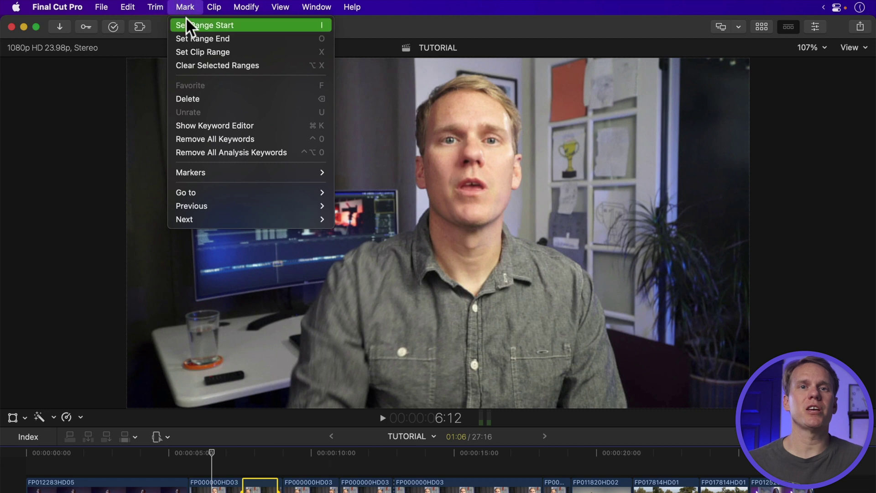
{"action": "left_click", "coordinate": [203, 25]}
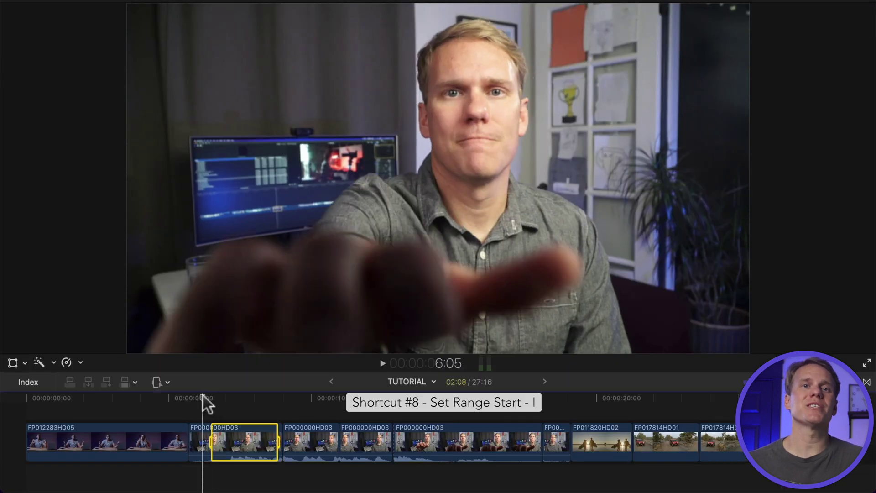
{"action": "key", "text": "i"}
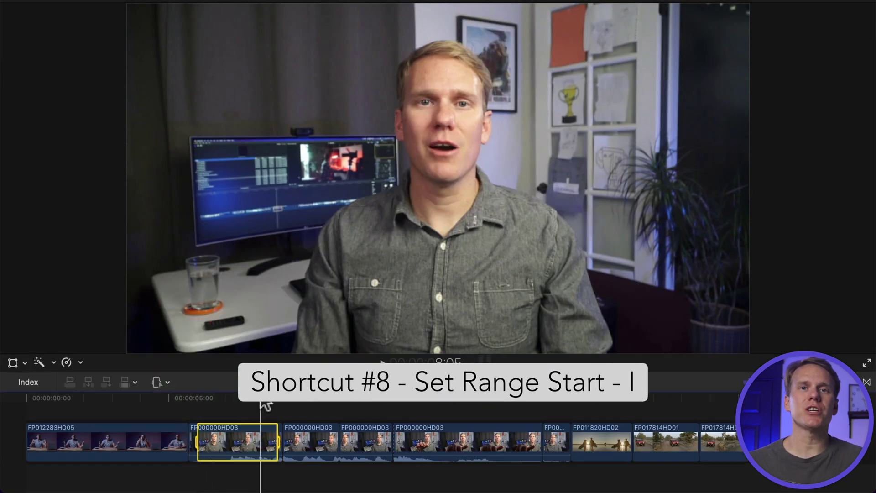
Set the range end on the first FP000000HD03 clip to the playhead at 8:08, and set it again slightly further along.
{"action": "left_click_drag", "start_coordinate": [220, 396], "coordinate": [263, 401]}
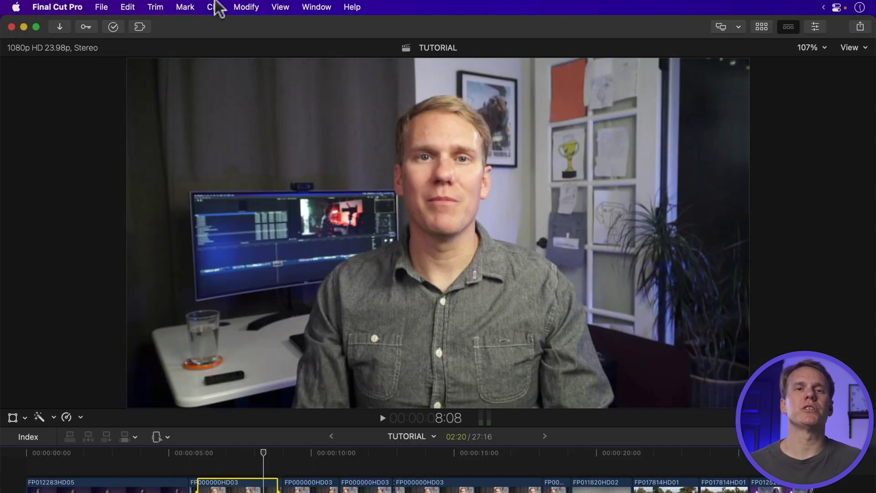
{"action": "left_click", "coordinate": [185, 7]}
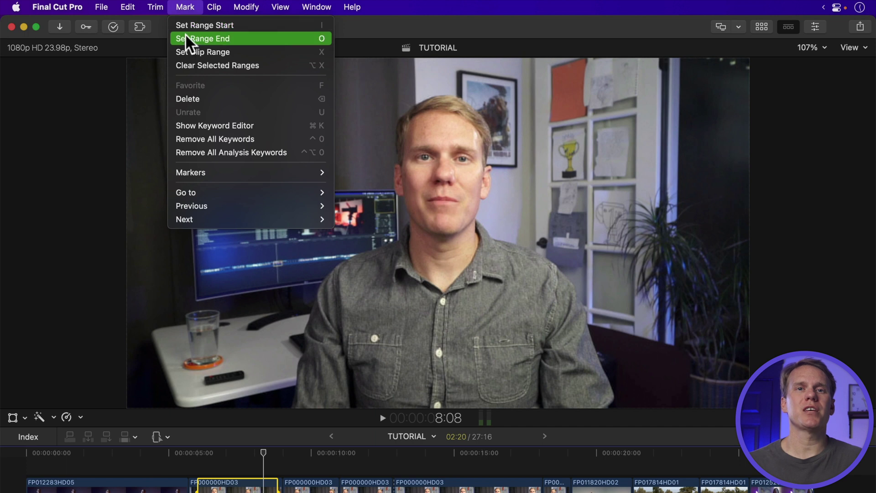
{"action": "left_click", "coordinate": [203, 38]}
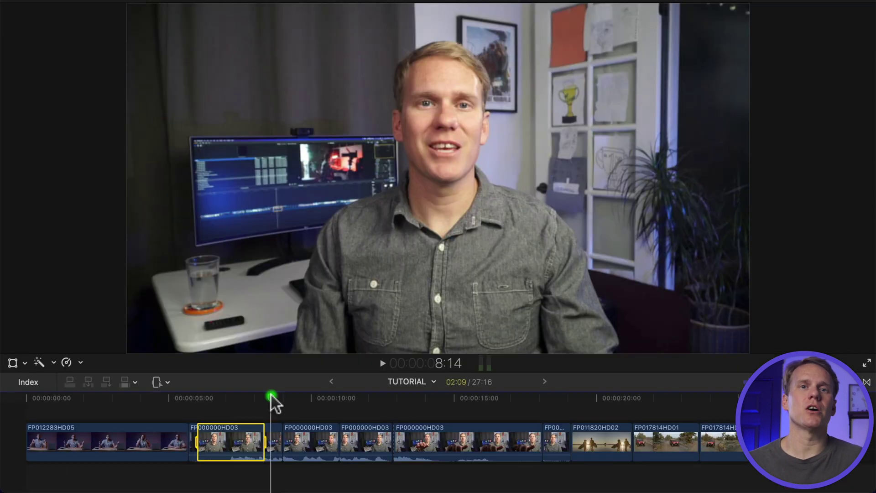
{"action": "key", "text": "o"}
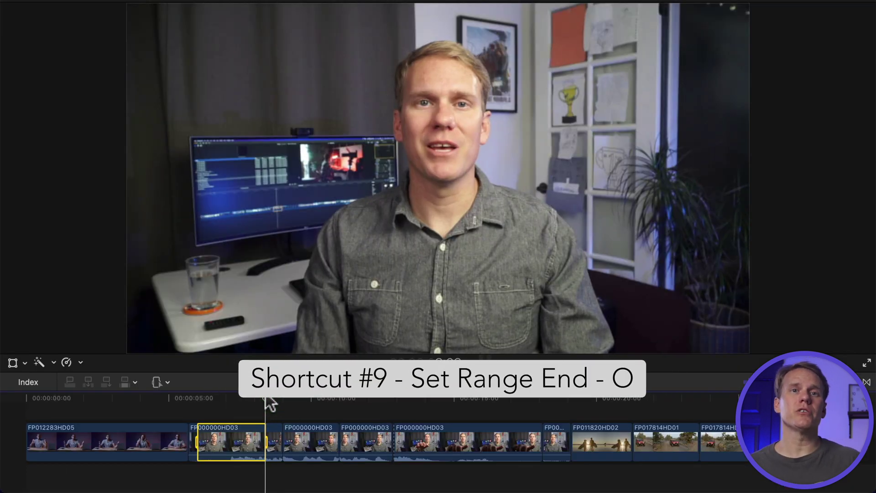
Try replacing the marked range of the first FP000000HD03 clip with a gap, and undo the replacement.
{"action": "key", "text": "shift+BackSpace"}
{"action": "key", "text": "super+z"}
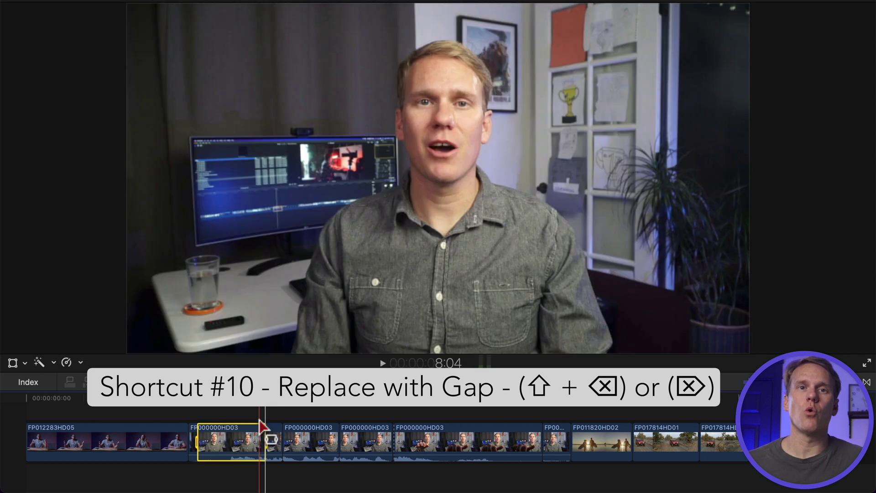
{"action": "key", "text": "Delete"}
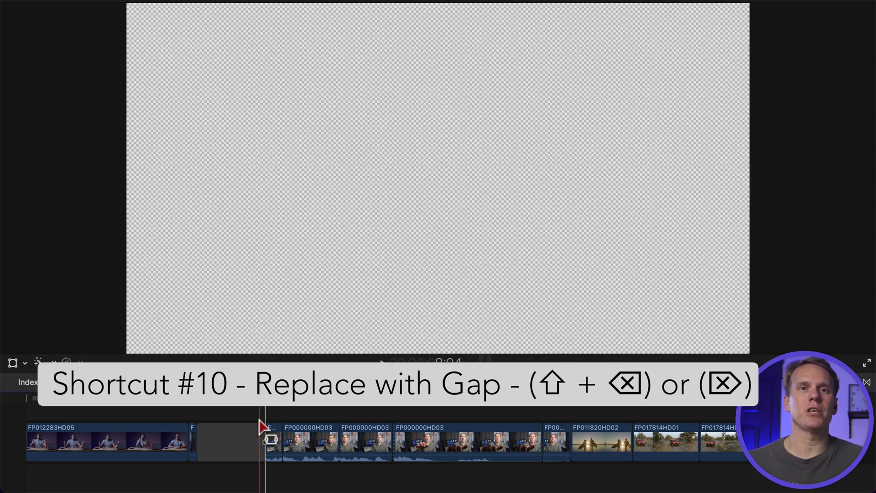
{"action": "key", "text": "super+z"}
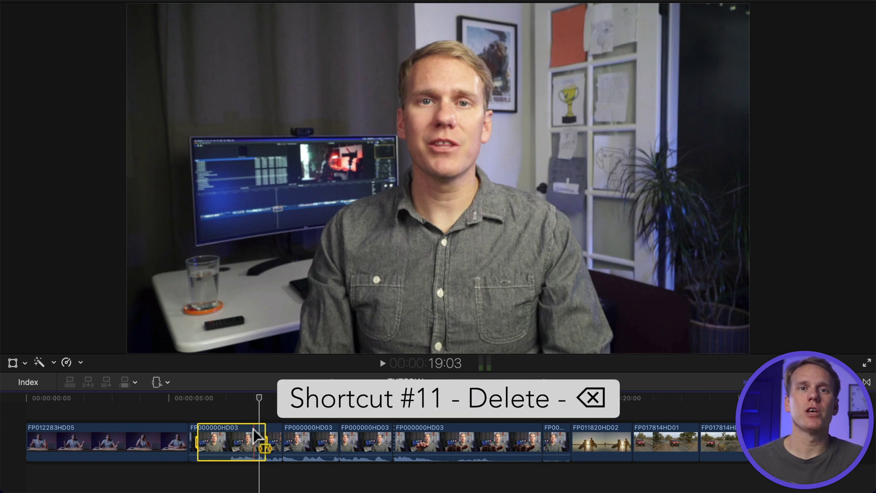
Delete the marked range from the first FP000000HD03 clip so the following clips close up.
{"action": "key", "text": "BackSpace"}
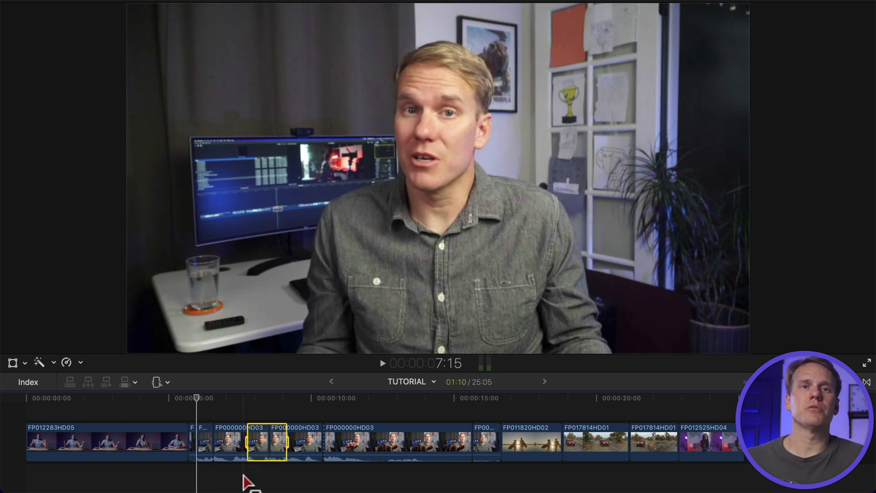
Trim the next two full FP000000HD03 clips to selected ranges of 00:22 and 01:05.
{"action": "left_click_drag", "start_coordinate": [229, 440], "coordinate": [254, 439]}
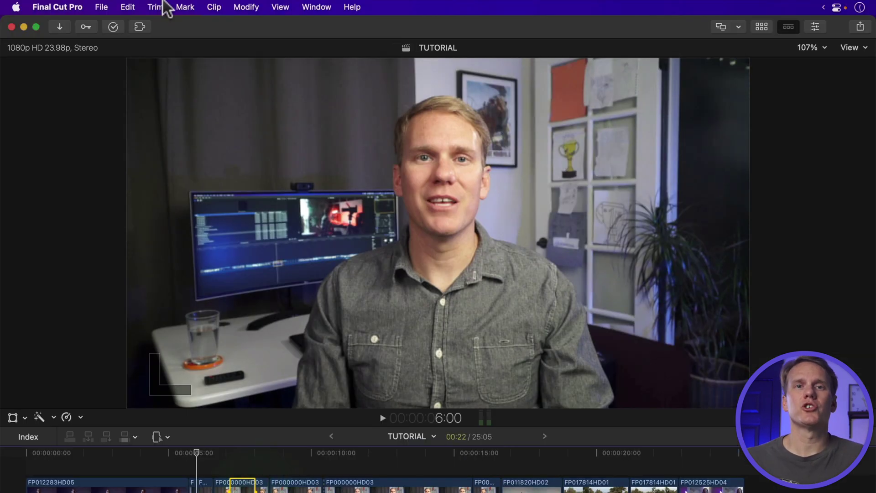
{"action": "left_click", "coordinate": [159, 7]}
{"action": "left_click", "coordinate": [179, 100]}
{"action": "left_click_drag", "start_coordinate": [255, 441], "coordinate": [291, 440]}
{"action": "key", "text": "alt+backslash"}
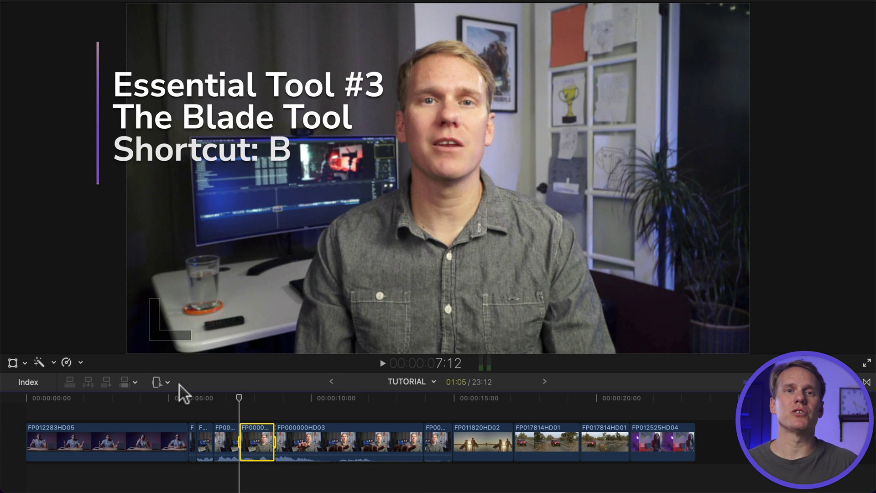
With the Blade tool, make two cuts in the first half of the longest FP000000HD03 clip.
{"action": "left_click", "coordinate": [167, 382]}
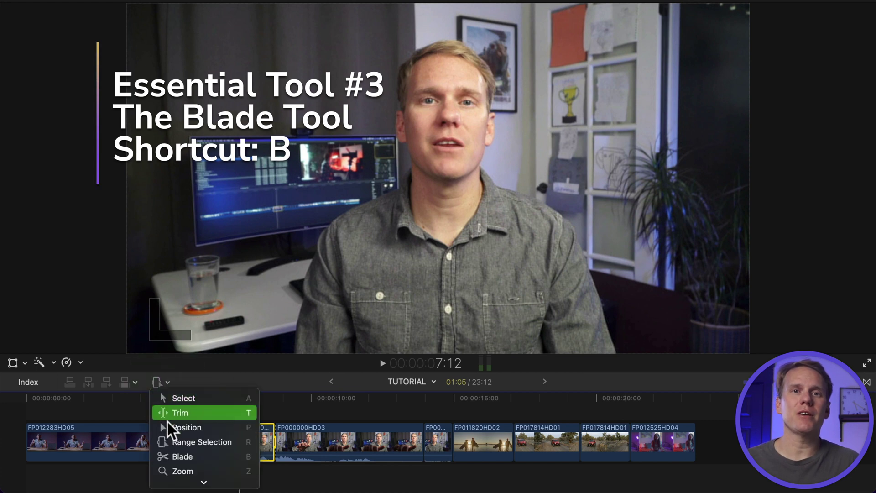
{"action": "left_click", "coordinate": [176, 458]}
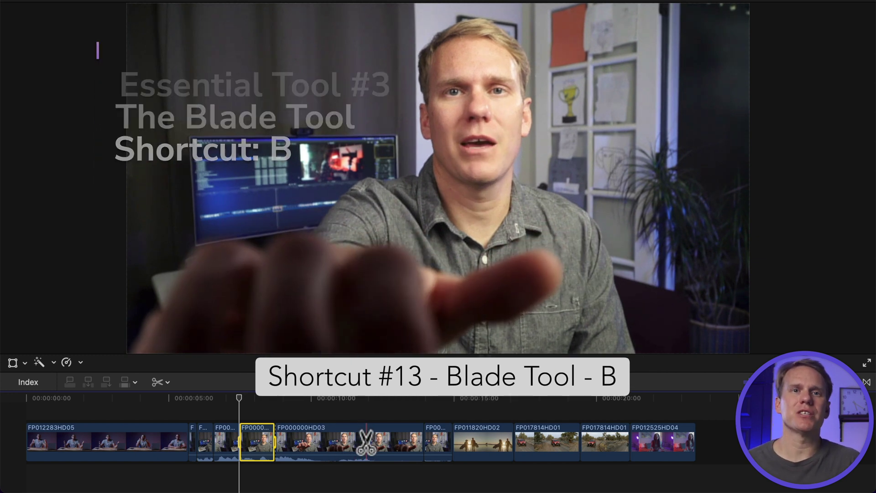
{"action": "left_click", "coordinate": [315, 440]}
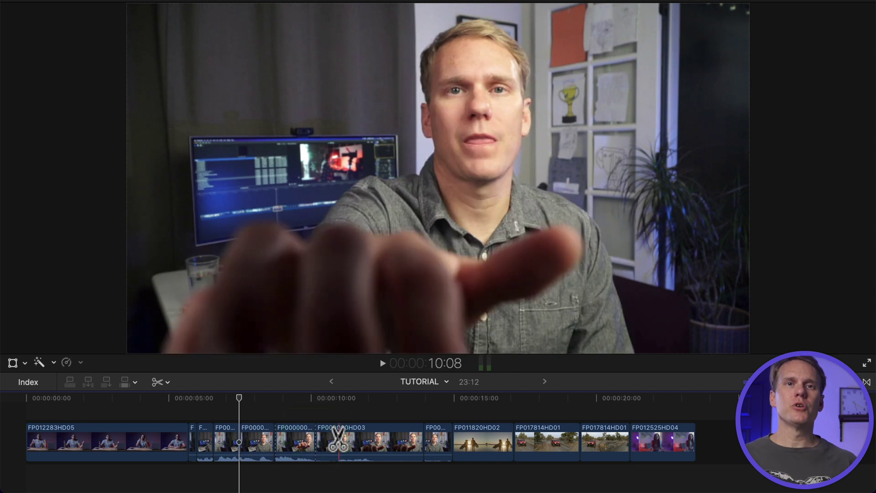
{"action": "key", "text": "super+b"}
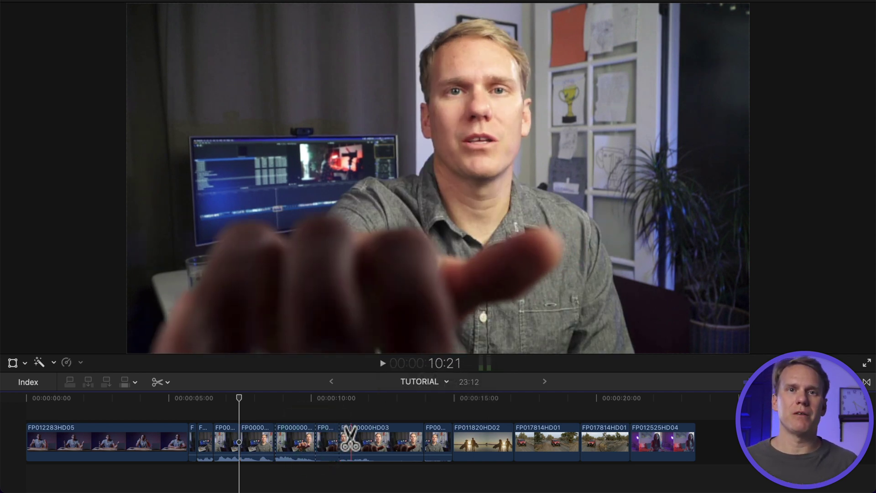
Return to the Select tool and blade the remaining long FP000000HD03 clip and the FP011820HD02 clip twice each at the skimmer.
{"action": "key", "text": "a"}
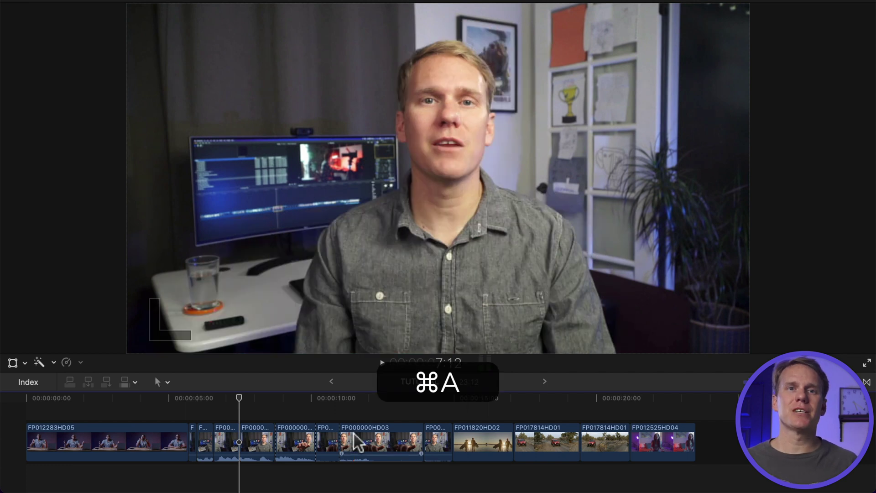
{"action": "key", "text": "super+b"}
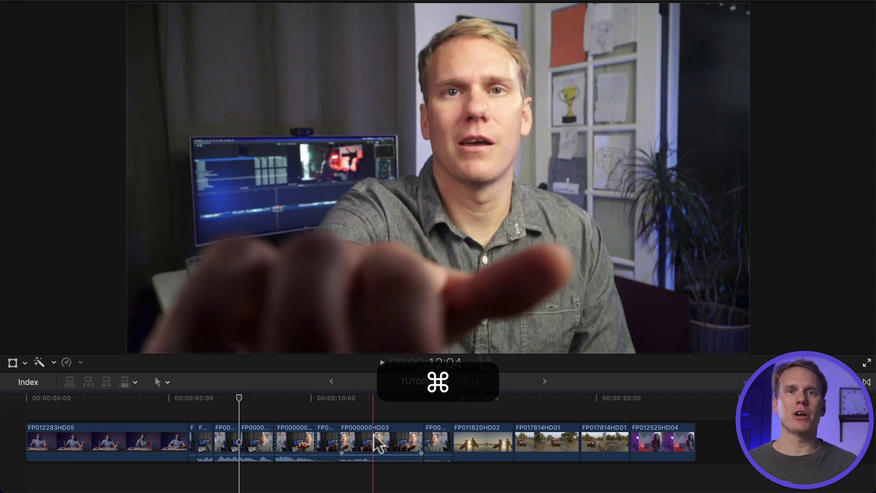
{"action": "key", "text": "super+b"}
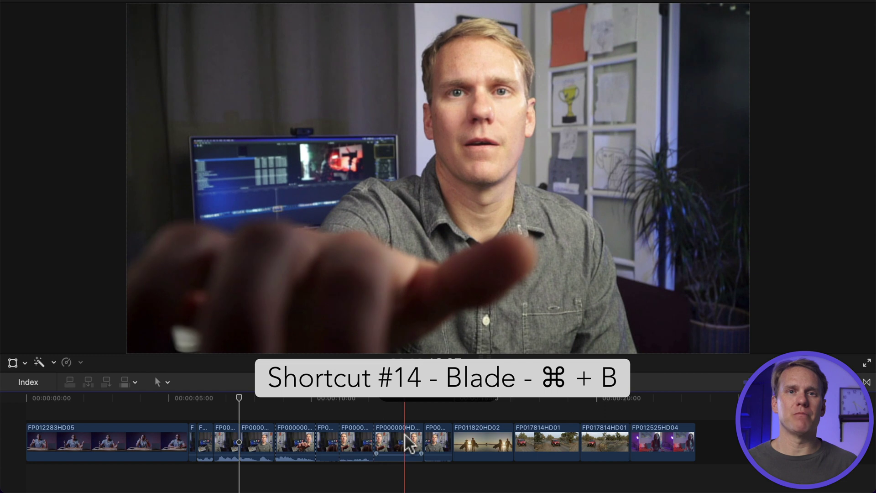
{"action": "key", "text": "super+b"}
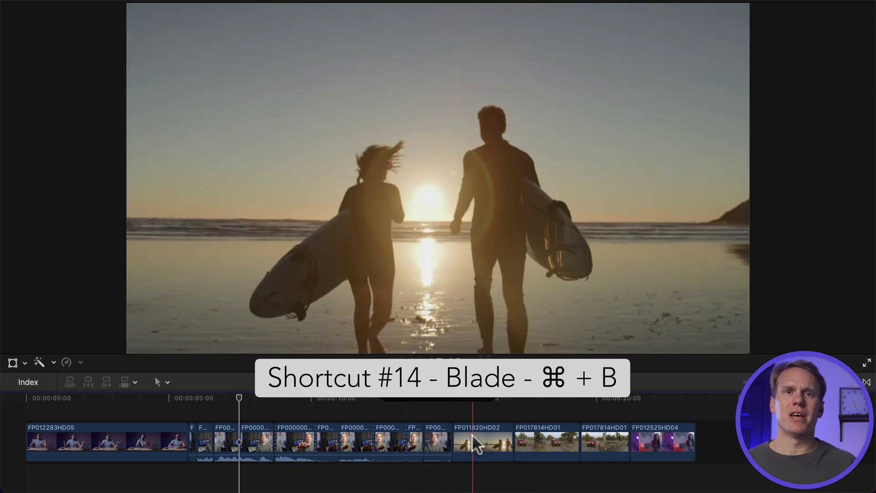
{"action": "key", "text": "super+b"}
{"action": "key", "text": "super+b"}
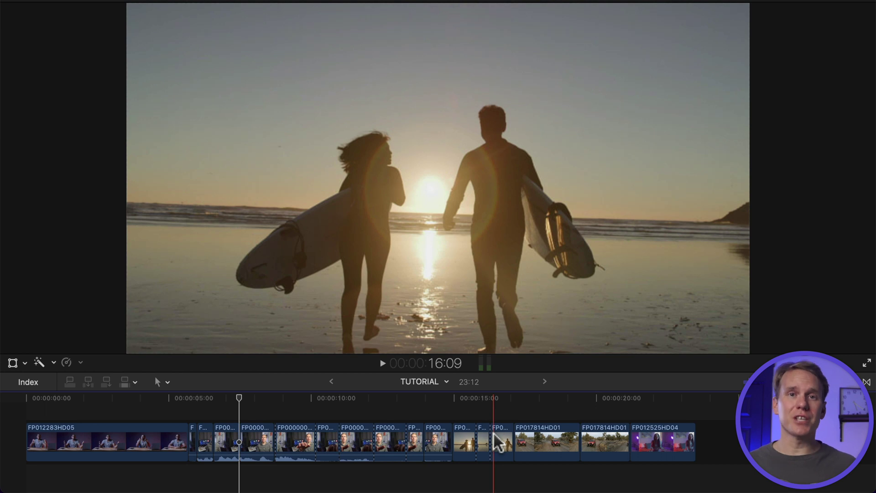
Connect the first FP017814HD01 clip above FP012283HD05 at about 2:21, and cut through both clips in several places with the Blade tool.
{"action": "left_click_drag", "start_coordinate": [525, 438], "coordinate": [176, 419]}
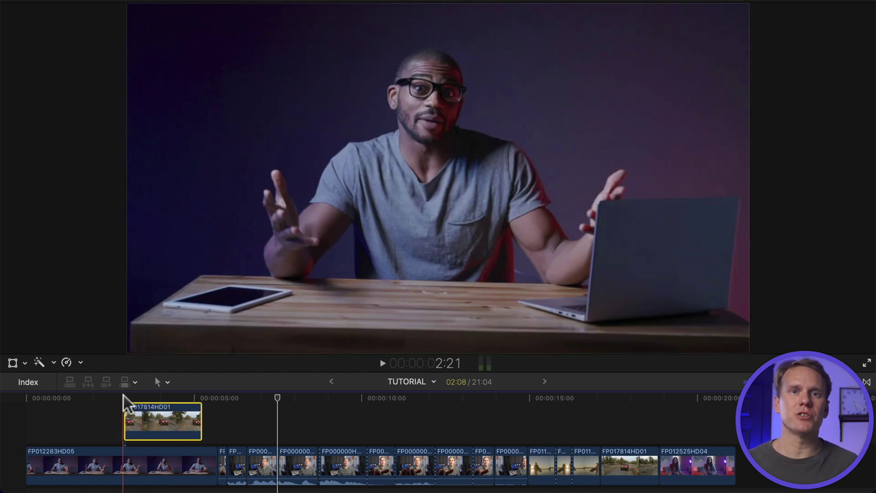
{"action": "key", "text": "b"}
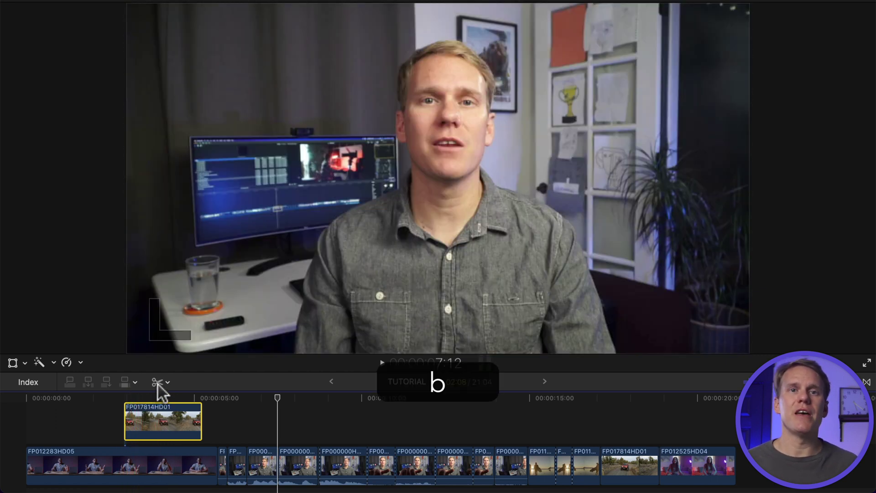
{"action": "key", "text": "shift+b"}
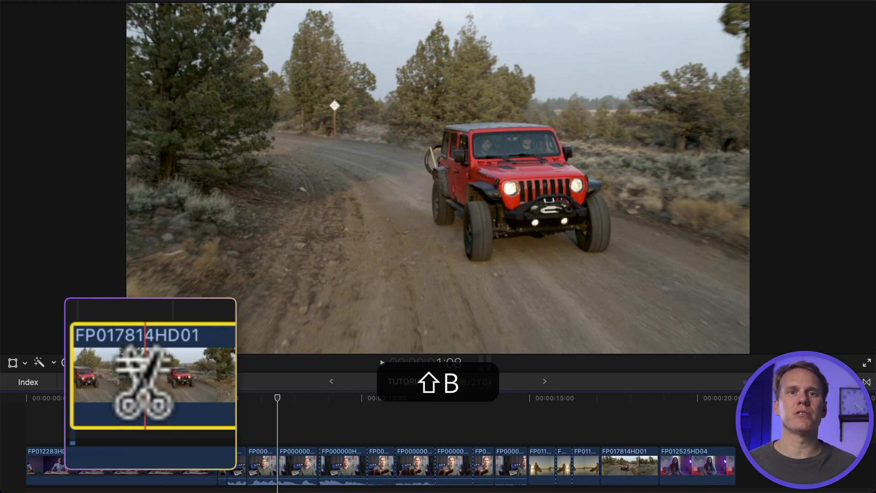
{"action": "left_click", "coordinate": [150, 422], "text": "shift"}
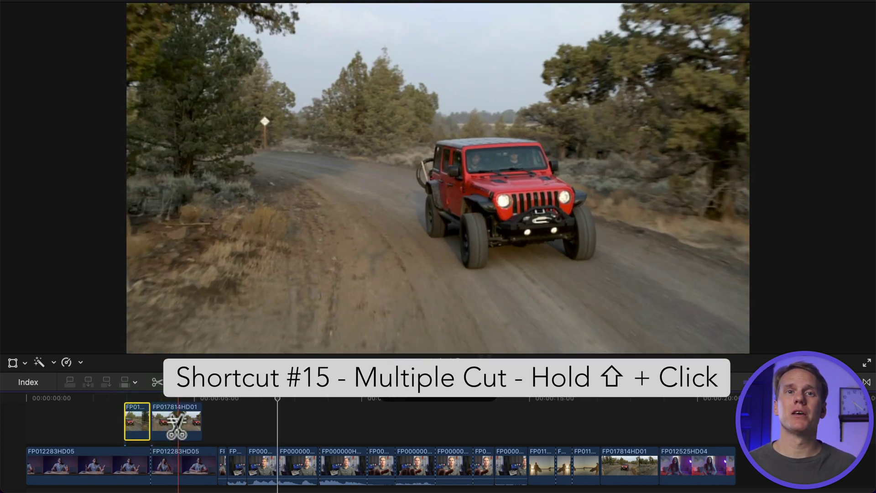
{"action": "left_click", "coordinate": [160, 424], "text": "shift"}
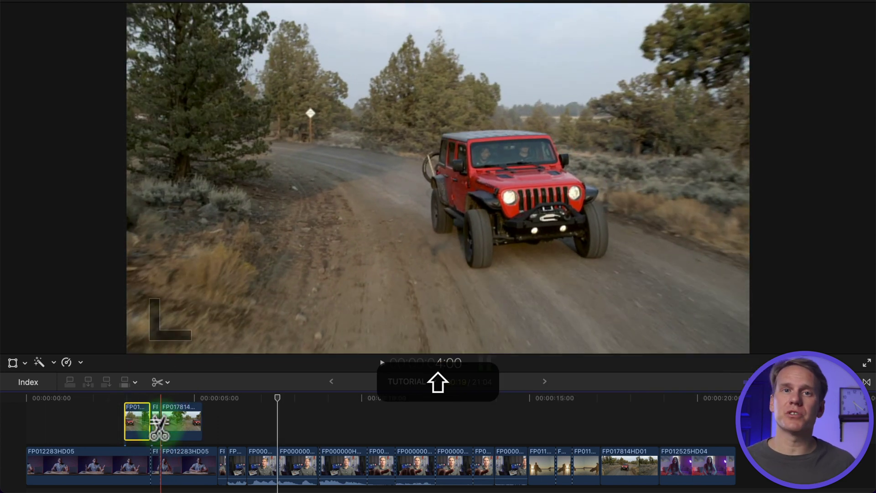
{"action": "left_click", "coordinate": [175, 425], "text": "shift"}
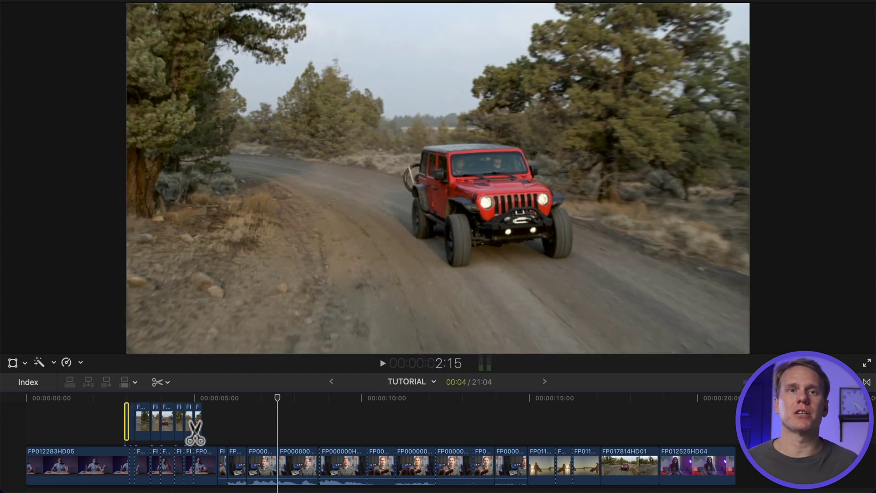
Connect an FP000000HD03 piece and an FP011820HD02 piece above the start of FP012283HD05, and blade only the FP012283HD05 clip at 1:04.
{"action": "key", "text": "a"}
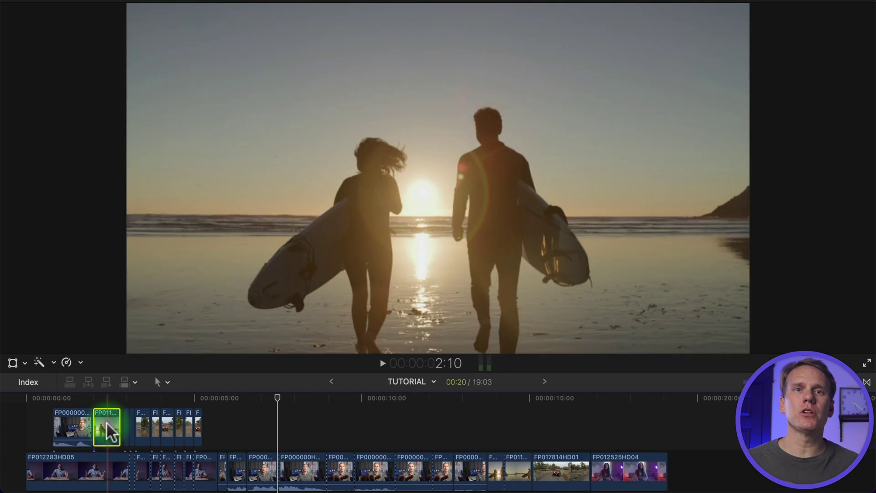
{"action": "left_click", "coordinate": [67, 425]}
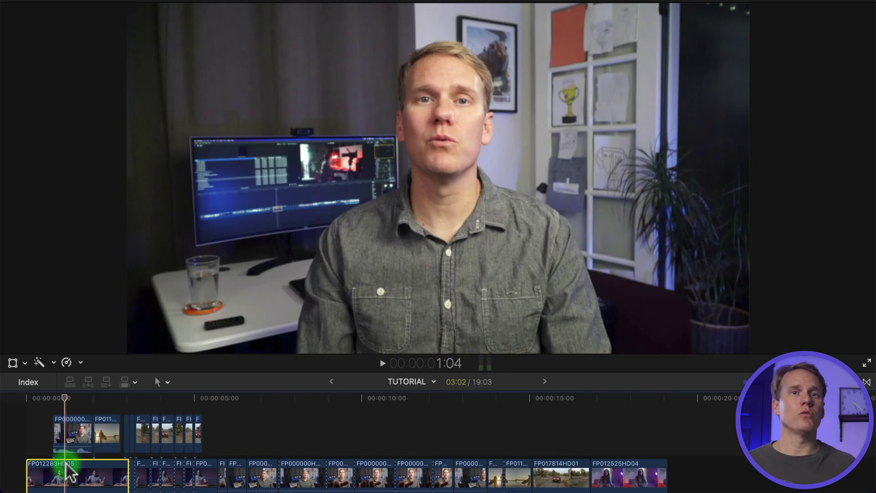
{"action": "scroll", "coordinate": [69, 473], "scroll_direction": "down", "scroll_amount": 1}
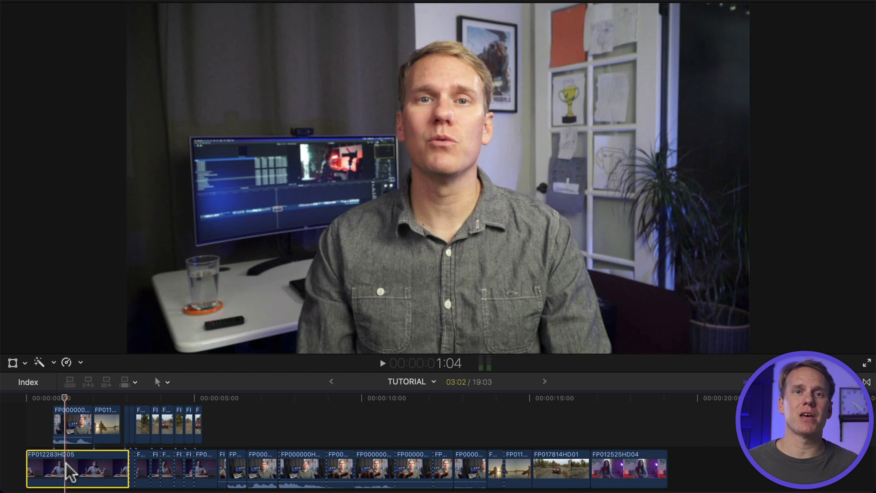
{"action": "key", "text": "super+b"}
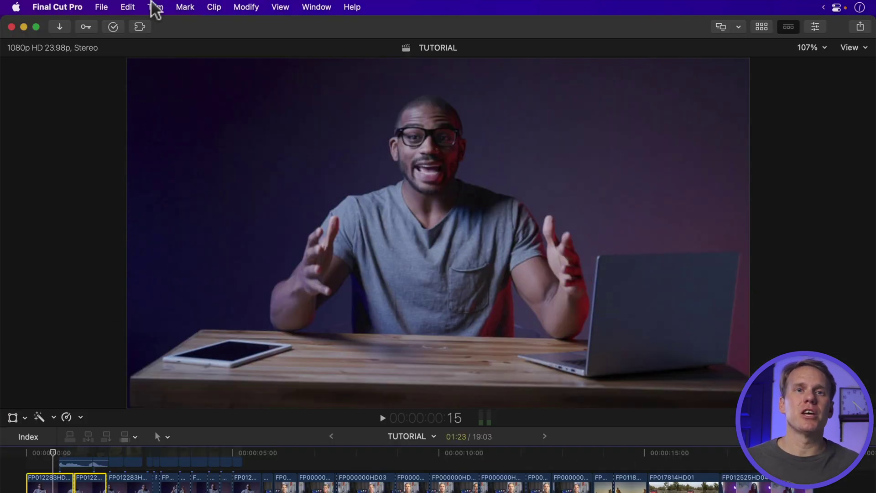
Join the first two FP012283HD05 pieces into one clip, and join all the following FP012283HD05 pieces into another.
{"action": "left_click", "coordinate": [155, 7]}
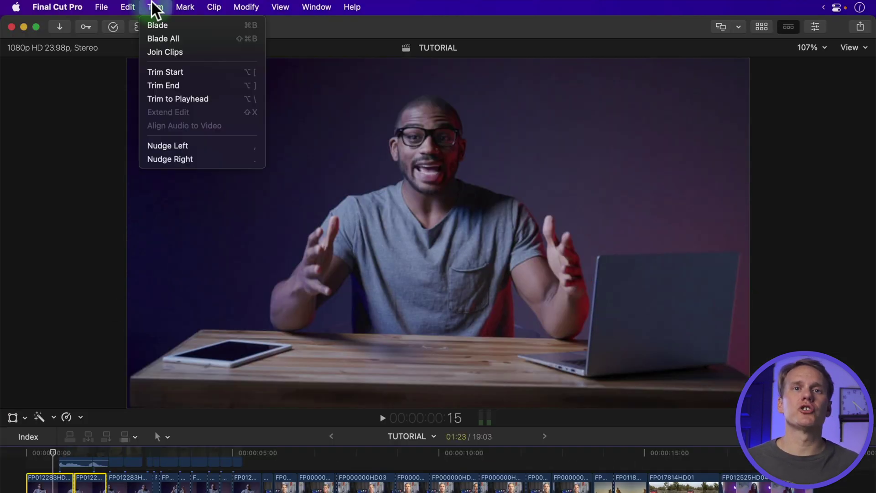
{"action": "left_click", "coordinate": [173, 53]}
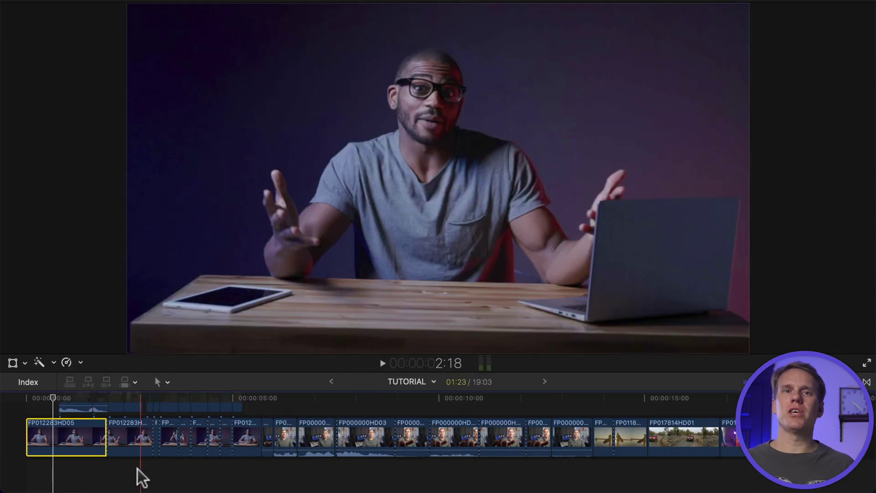
{"action": "left_click_drag", "start_coordinate": [134, 471], "coordinate": [199, 441]}
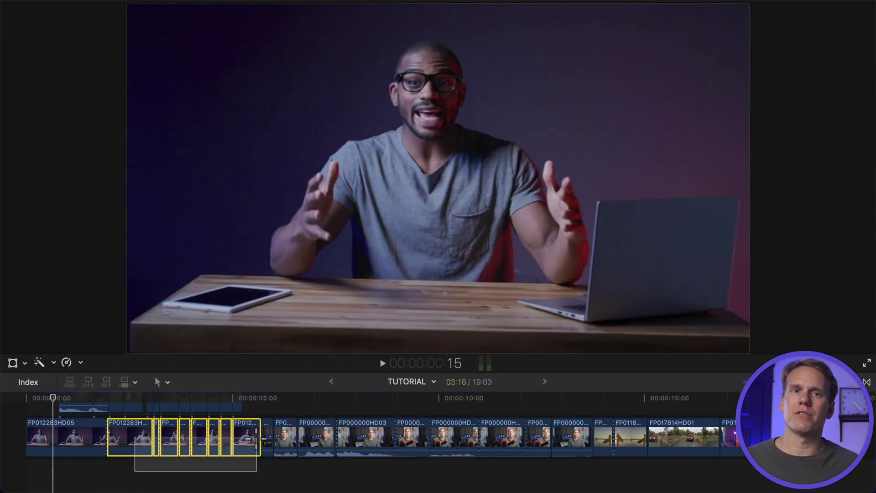
{"action": "left_click_drag", "start_coordinate": [256, 438], "coordinate": [258, 438]}
{"action": "left_click", "coordinate": [127, 0]}
{"action": "mouse_move", "coordinate": [152, 0]}
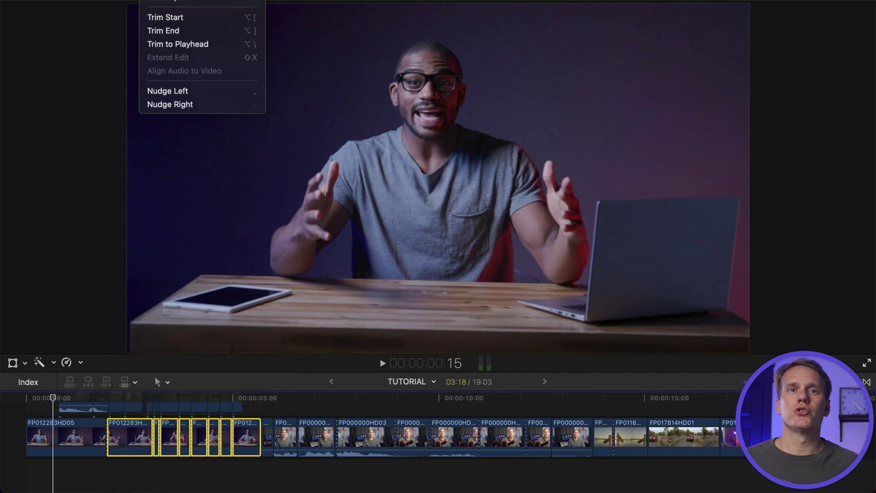
{"action": "left_click", "coordinate": [178, 2]}
Join the two remaining FP012283HD05 clips into a single clip and clear the selection.
{"action": "left_click_drag", "start_coordinate": [122, 482], "coordinate": [91, 442]}
{"action": "left_click", "coordinate": [153, 0]}
{"action": "left_click", "coordinate": [165, 1]}
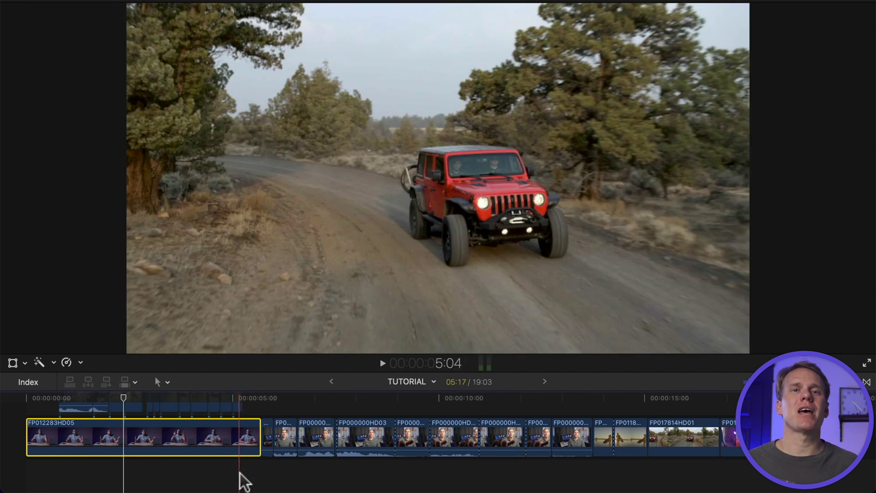
{"action": "left_click", "coordinate": [255, 478]}
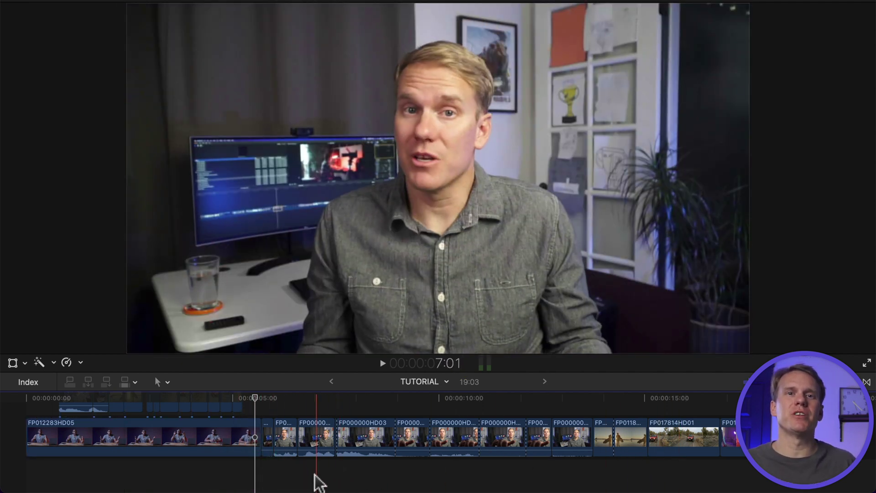
{"action": "left_click_drag", "start_coordinate": [315, 474], "coordinate": [312, 473]}
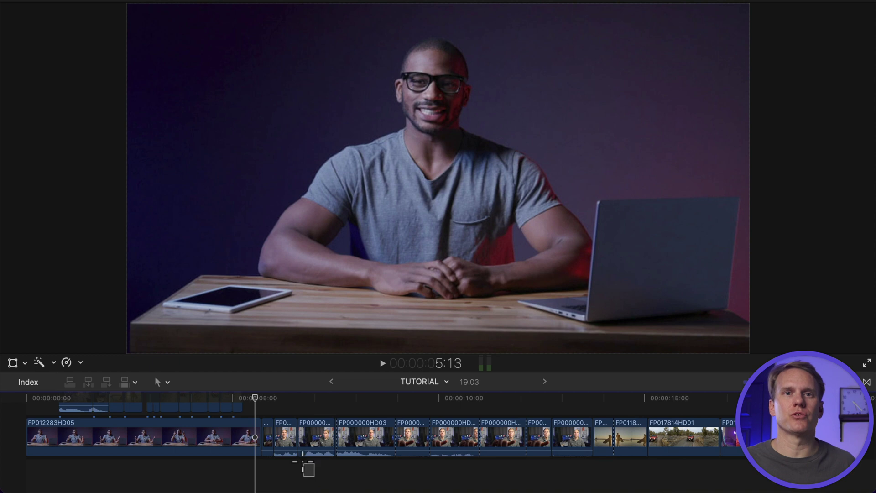
{"action": "left_click_drag", "start_coordinate": [294, 442], "coordinate": [294, 439]}
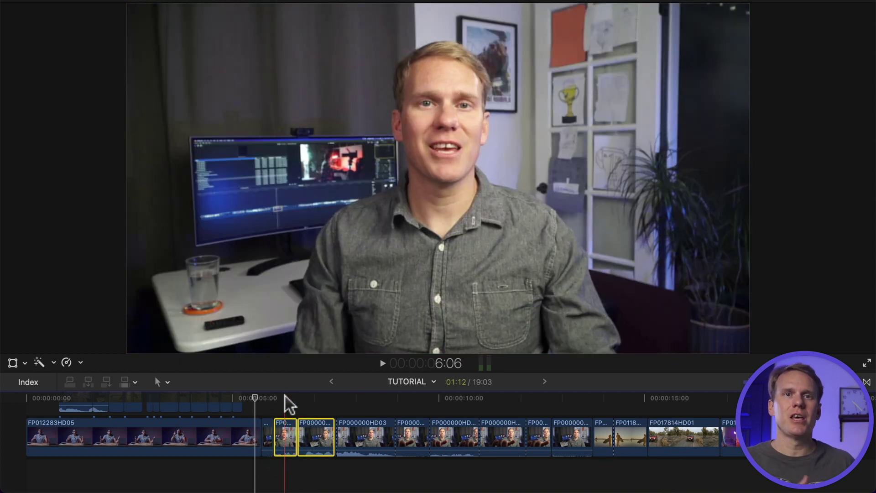
{"action": "left_click", "coordinate": [285, 397]}
{"action": "left_click", "coordinate": [155, 6]}
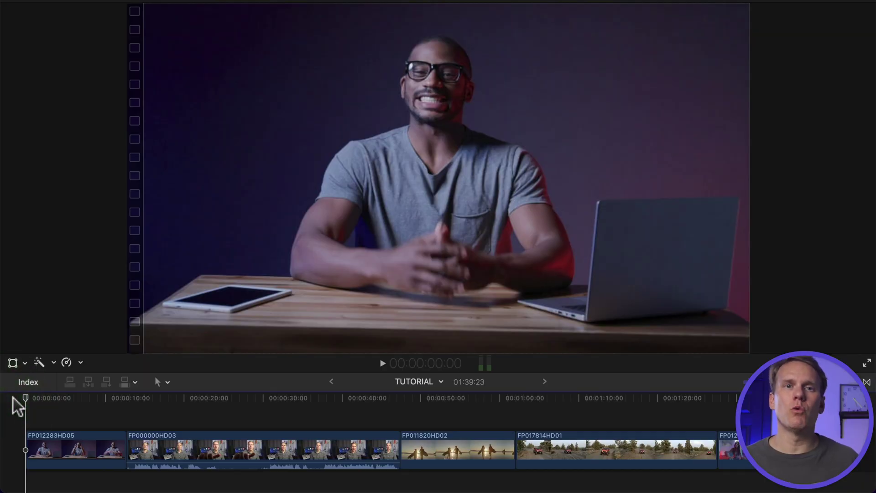
Play the timeline from the beginning and trim the starts and ends of FP012283HD05 and FP000000HD03 at the playhead during playback.
{"action": "key", "text": "space"}
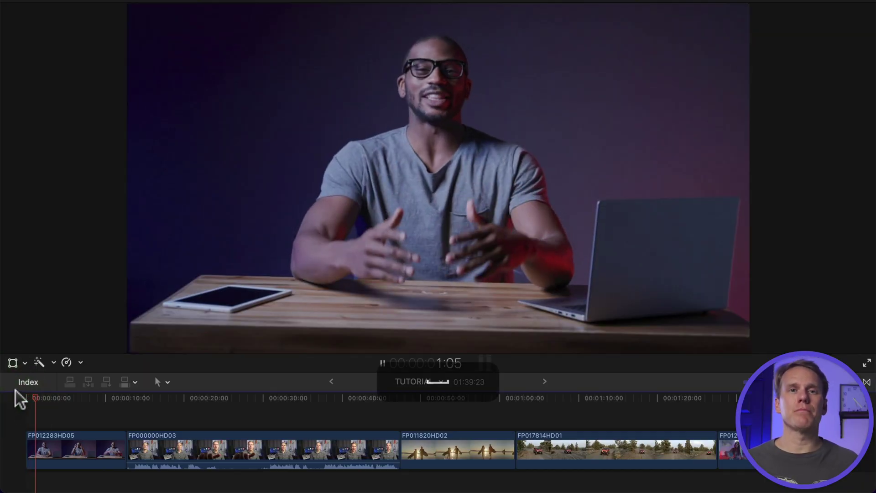
{"action": "key", "text": "alt+bracketleft"}
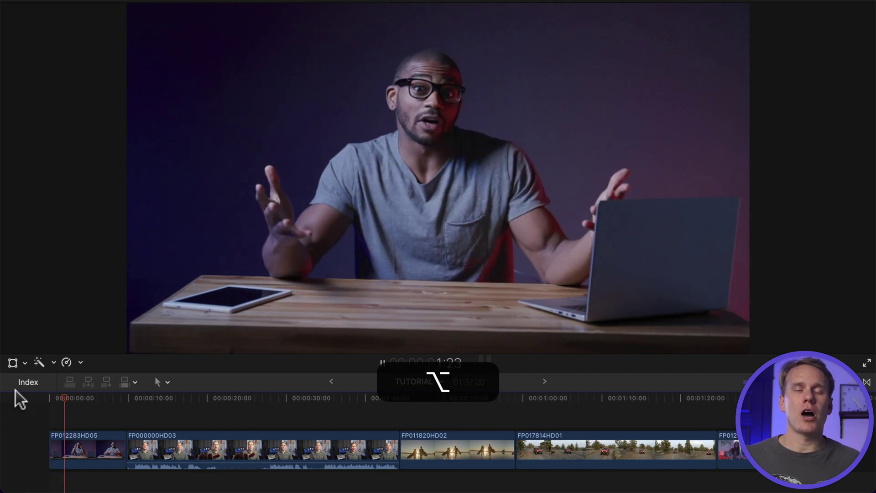
{"action": "key", "text": "alt+bracketright"}
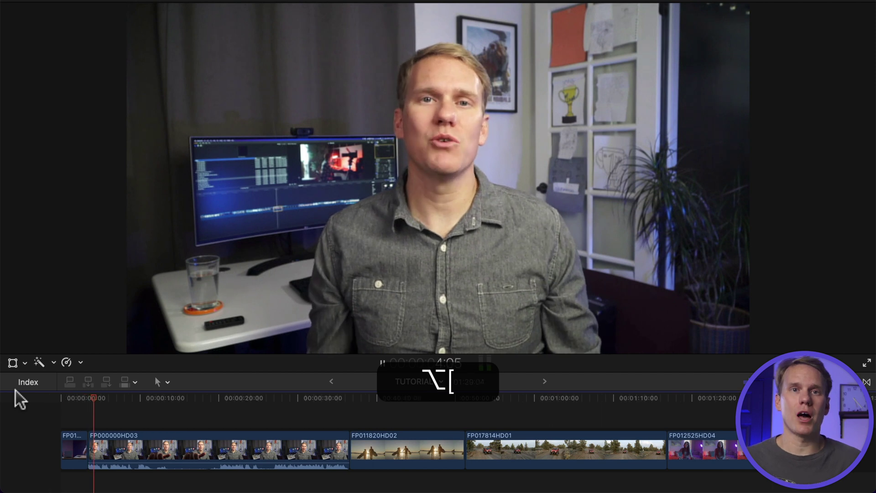
{"action": "key", "text": "alt+bracketright"}
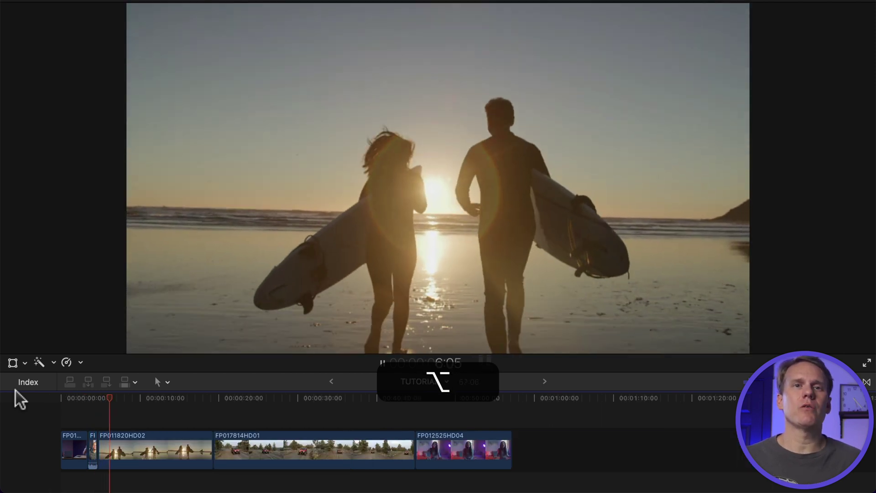
Trim the starts and ends of FP011820HD02 and FP017814HD01 at the playhead while the timeline keeps playing.
{"action": "key", "text": "alt+bracketleft"}
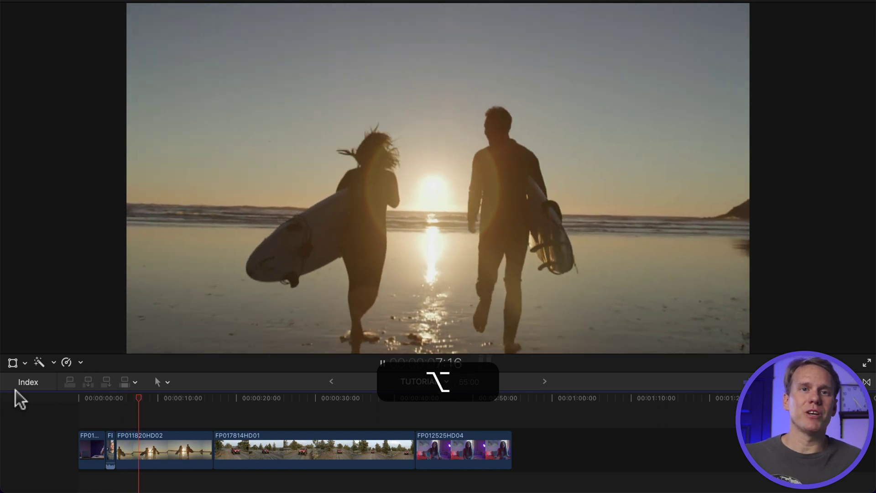
{"action": "key", "text": "alt+bracketright"}
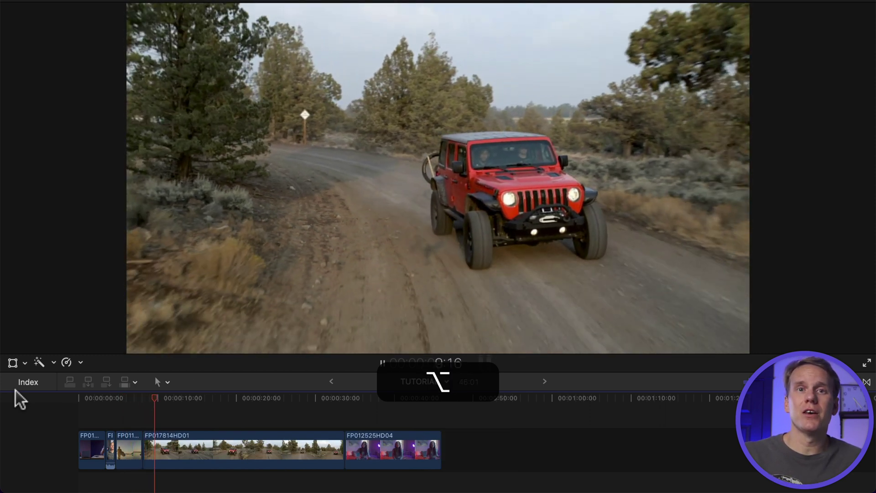
{"action": "key", "text": "alt+bracketleft"}
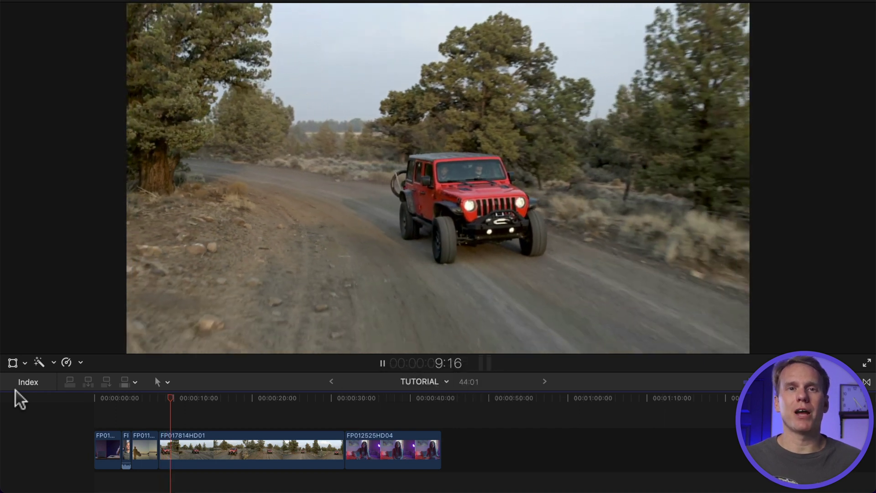
{"action": "key", "text": "alt"}
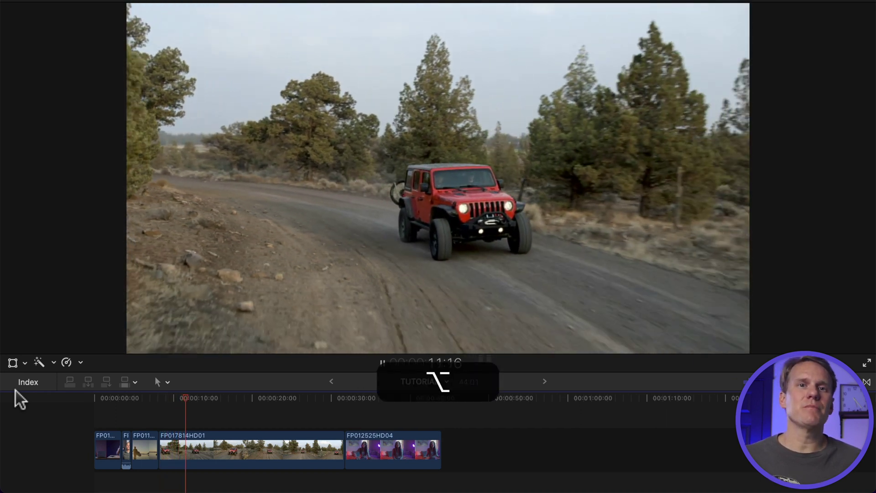
{"action": "key", "text": "alt+bracketleft"}
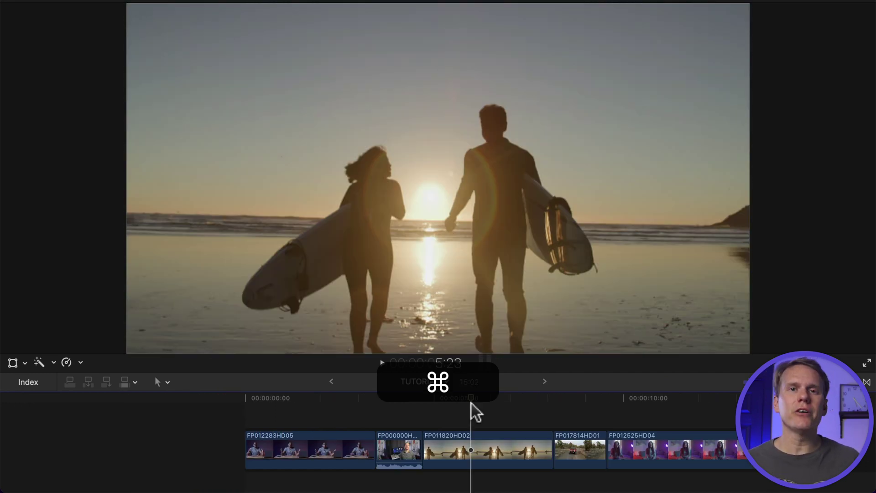
Blade FP011820HD02 at 5:23 and trim the start of its second piece to the playhead at 6:19.
{"action": "key", "text": "super+b"}
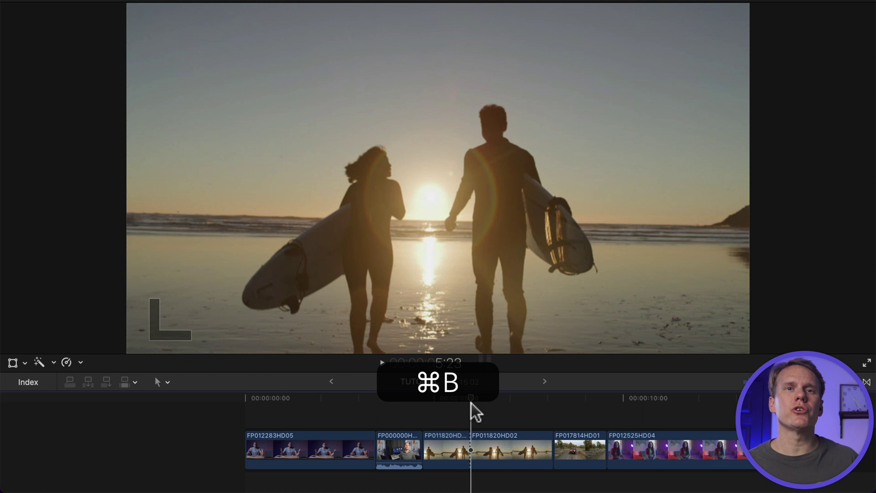
{"action": "left_click_drag", "start_coordinate": [472, 402], "coordinate": [503, 400]}
{"action": "left_click", "coordinate": [502, 401]}
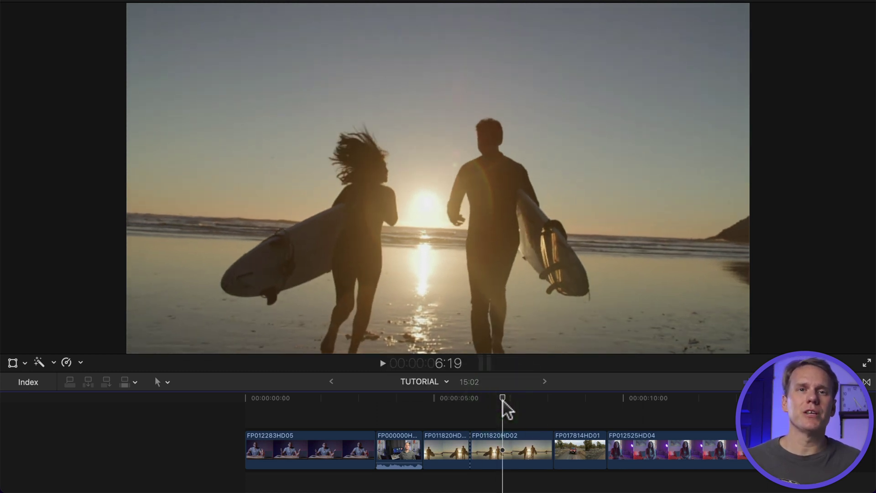
{"action": "key", "text": "alt+bracketleft"}
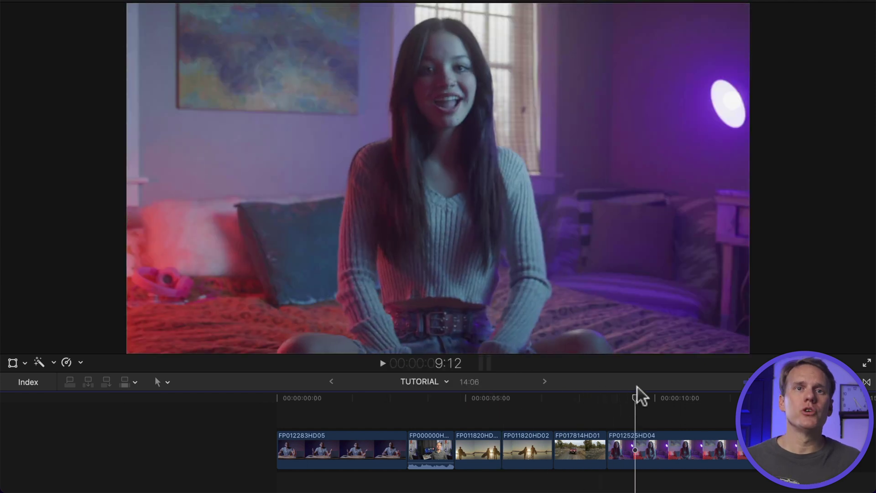
Blade FP012525HD04 at 9:14 and trim the start of its second piece to a slightly later playhead position.
{"action": "left_click", "coordinate": [639, 388]}
{"action": "key", "text": "super+b"}
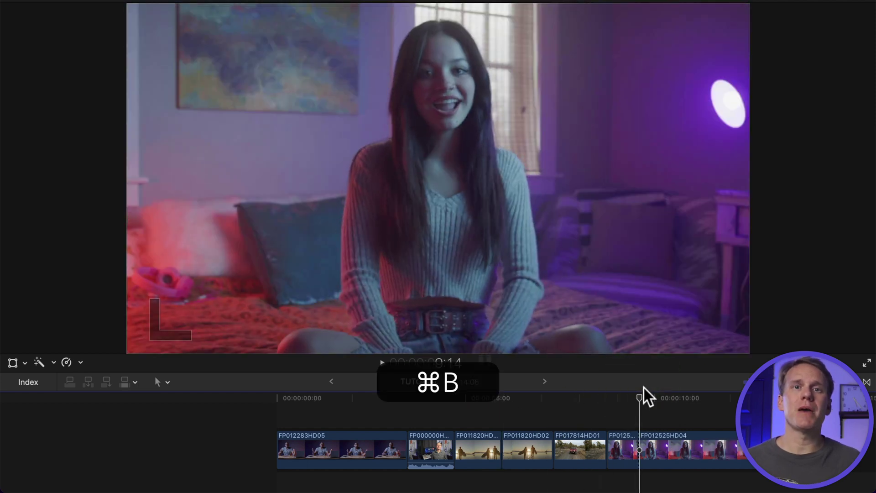
{"action": "left_click", "coordinate": [664, 396]}
{"action": "key", "text": "super+bracketleft"}
{"action": "key", "text": "alt+super+bracketleft"}
{"action": "key", "text": "alt+shift+bracketleft"}
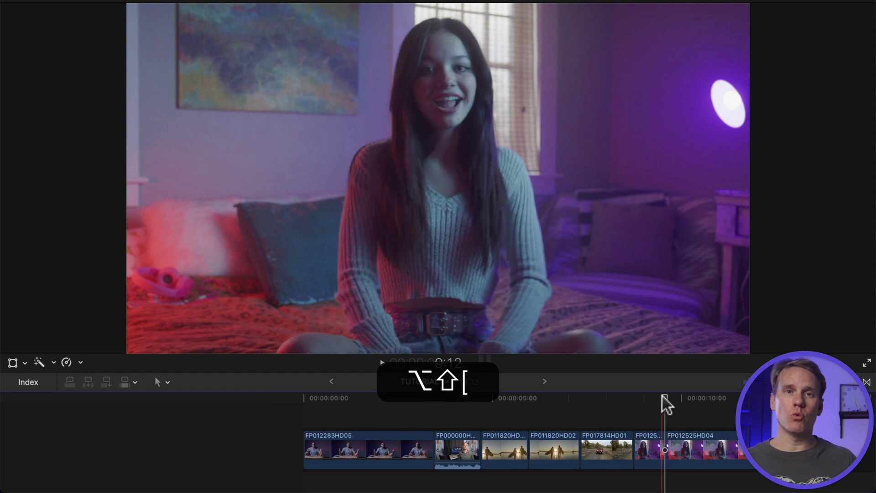
Show the Precision Editor for the edit point between FP017814HD01 and FP012525HD04, toggling it closed and open again.
{"action": "key", "text": "shift+z"}
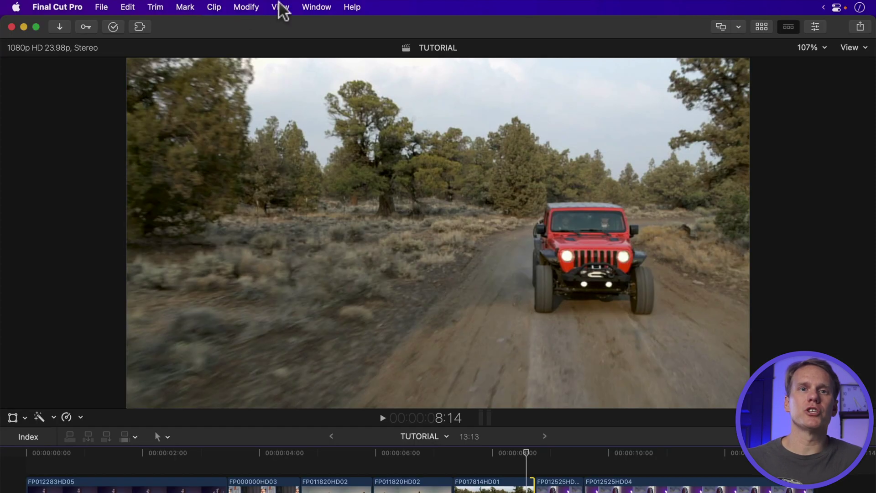
{"action": "left_click", "coordinate": [279, 7]}
{"action": "left_click", "coordinate": [329, 234]}
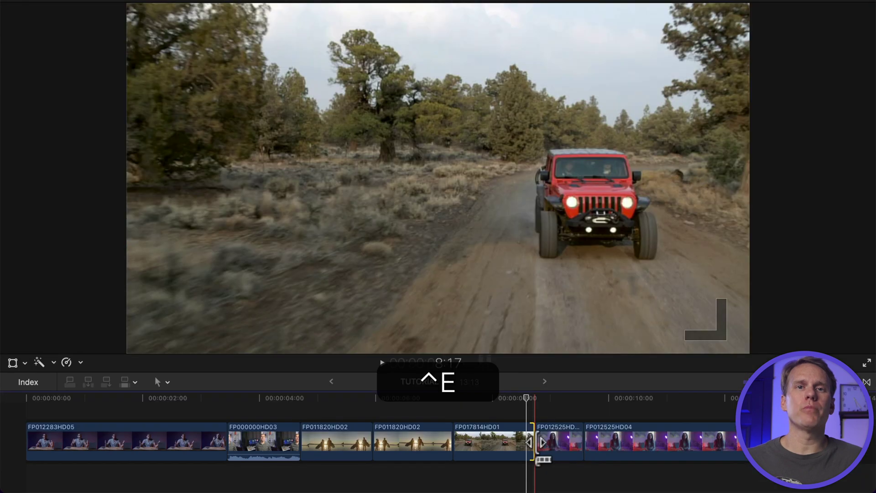
{"action": "key", "text": "ctrl+e"}
{"action": "key", "text": "ctrl+e"}
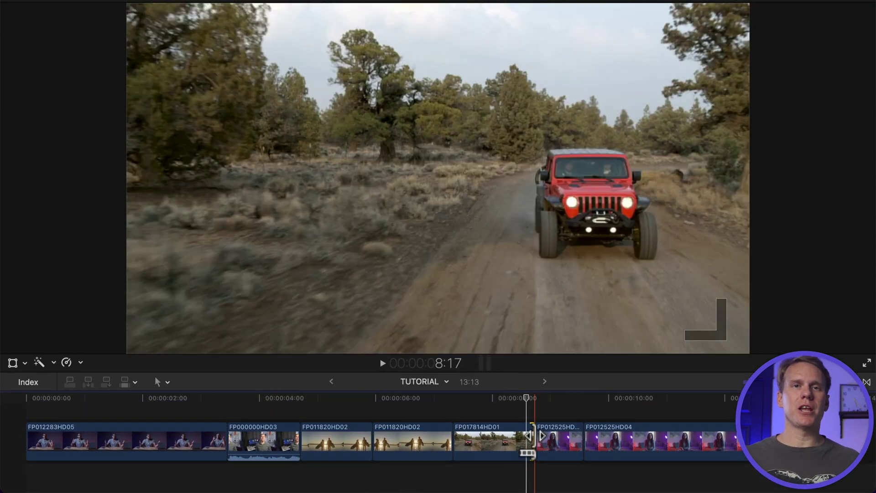
{"action": "double_click", "coordinate": [531, 437]}
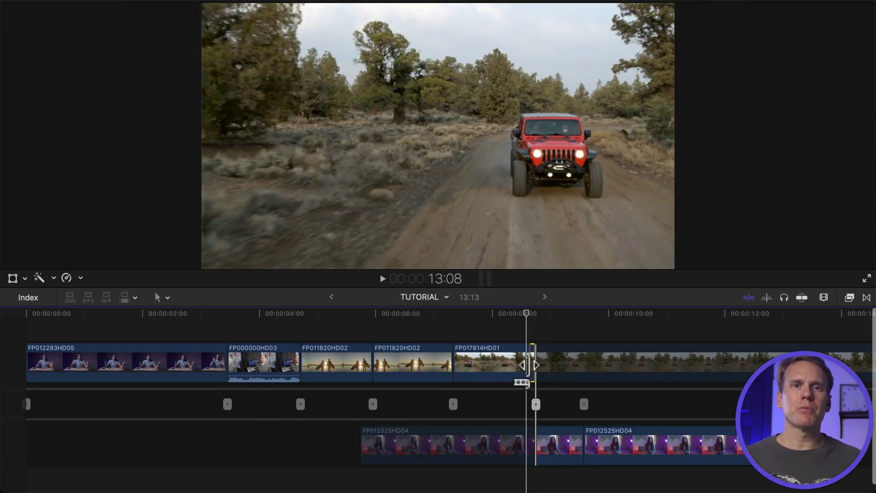
Enlarge the timeline area, lengthen the end of FP017814HD01 in the Precision Editor, and skim its unused media.
{"action": "left_click_drag", "start_coordinate": [528, 365], "coordinate": [508, 363]}
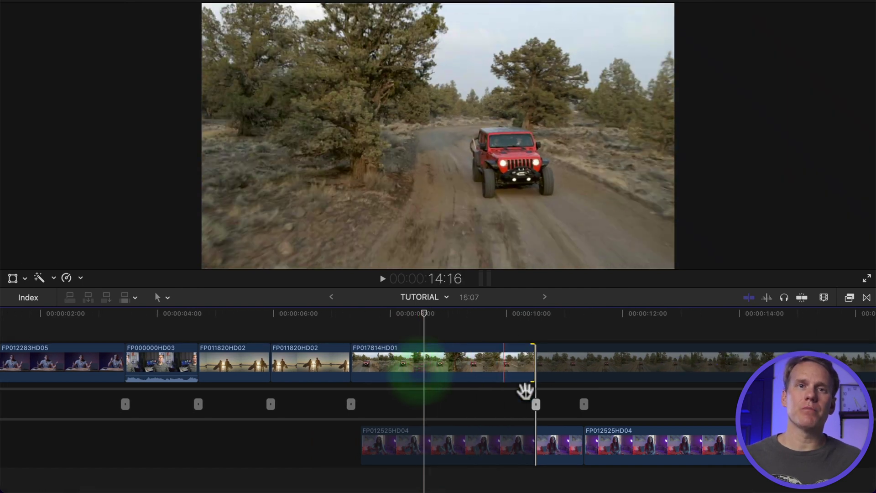
{"action": "mouse_move", "coordinate": [509, 445]}
{"action": "left_mouse_down"}
{"action": "mouse_move", "coordinate": [542, 441]}
{"action": "mouse_move", "coordinate": [507, 441]}
{"action": "left_mouse_up"}
{"action": "mouse_move", "coordinate": [508, 351]}
{"action": "left_mouse_down"}
{"action": "mouse_move", "coordinate": [489, 353]}
{"action": "mouse_move", "coordinate": [506, 364]}
{"action": "left_mouse_up"}
{"action": "scroll", "coordinate": [507, 367], "scroll_direction": "right", "scroll_amount": 6}
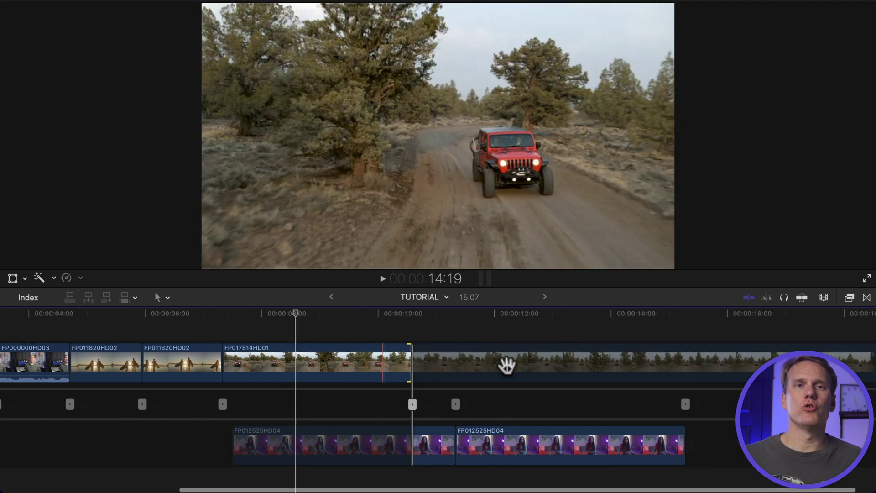
{"action": "scroll", "coordinate": [502, 369], "scroll_direction": "left", "scroll_amount": 6}
{"action": "scroll", "coordinate": [509, 370], "scroll_direction": "right", "scroll_amount": 1}
{"action": "scroll", "coordinate": [507, 368], "scroll_direction": "right", "scroll_amount": 5}
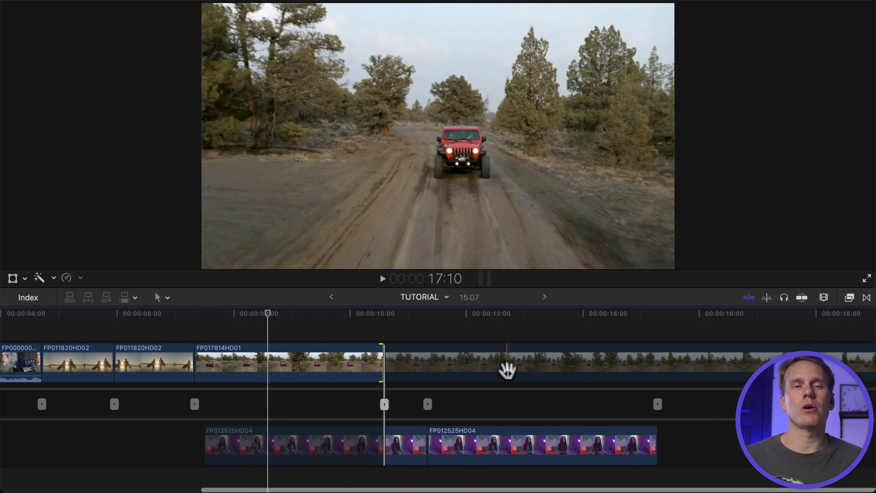
Retrim both sides of the edit in the Precision Editor, adjusting the end of FP017814HD01 and extending the start of FP012525HD04.
{"action": "left_click", "coordinate": [507, 367]}
{"action": "left_click_drag", "start_coordinate": [472, 362], "coordinate": [541, 360]}
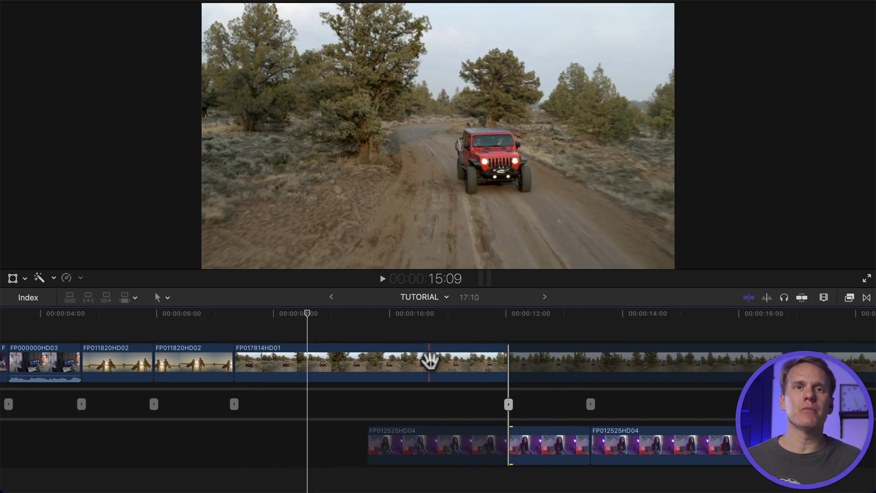
{"action": "left_click", "coordinate": [431, 363]}
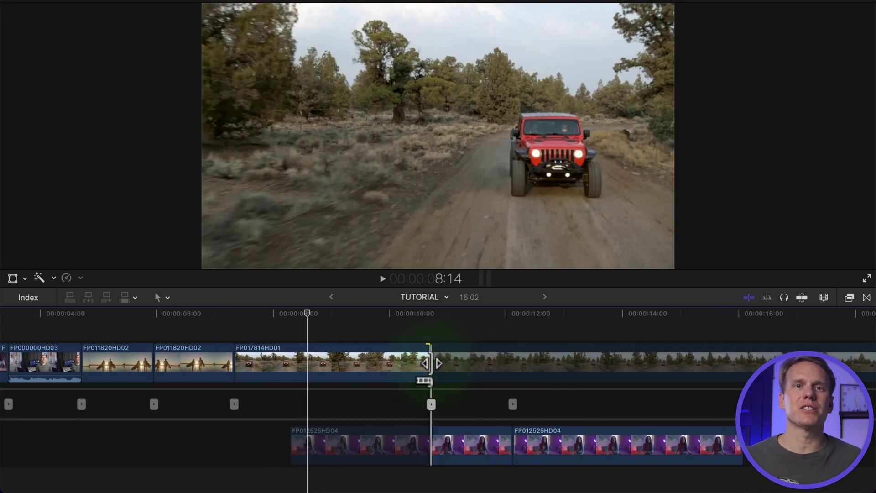
{"action": "left_click", "coordinate": [470, 449]}
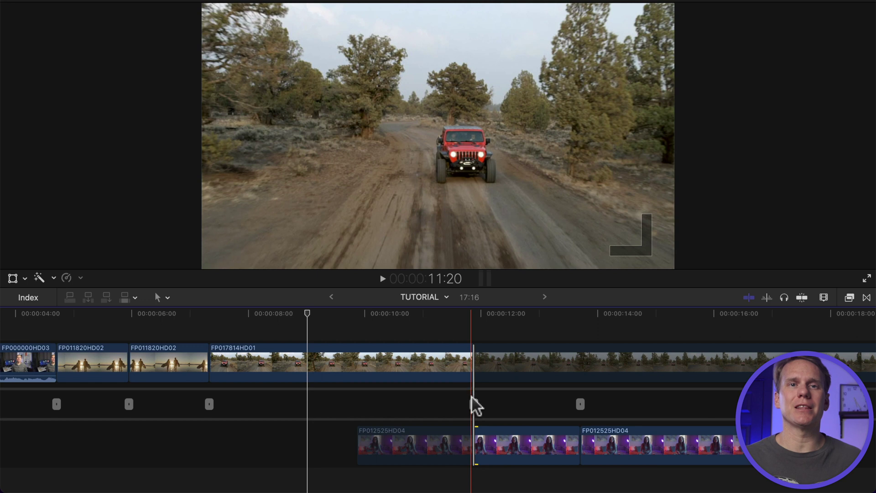
Roll the edit between FP017814HD01 and FP012525HD04 later in the timeline, finishing with single-frame nudges.
{"action": "left_click_drag", "start_coordinate": [474, 401], "coordinate": [536, 407]}
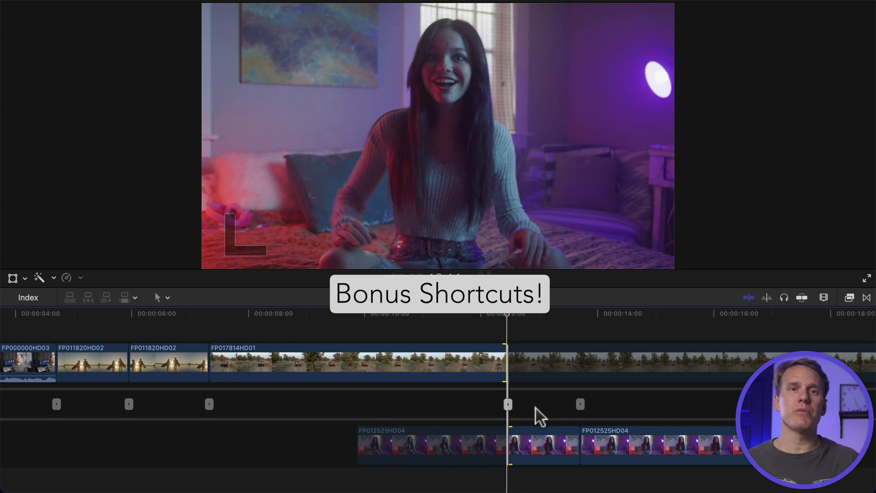
{"action": "key", "text": "."}
{"action": "key", "text": "."}
{"action": "key", "text": "."}
{"action": "key", "text": "."}
{"action": "key", "text": "."}
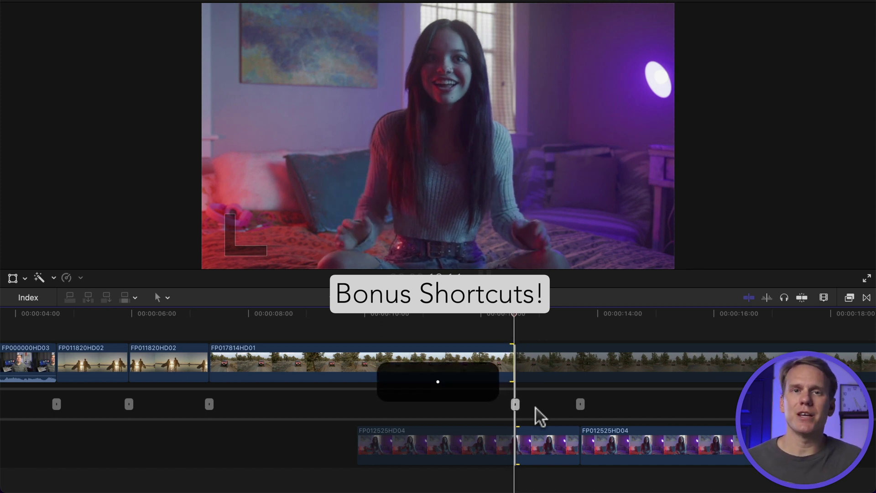
{"action": "key", "text": "."}
{"action": "key", "text": "."}
{"action": "key", "text": "."}
{"action": "key", "text": "."}
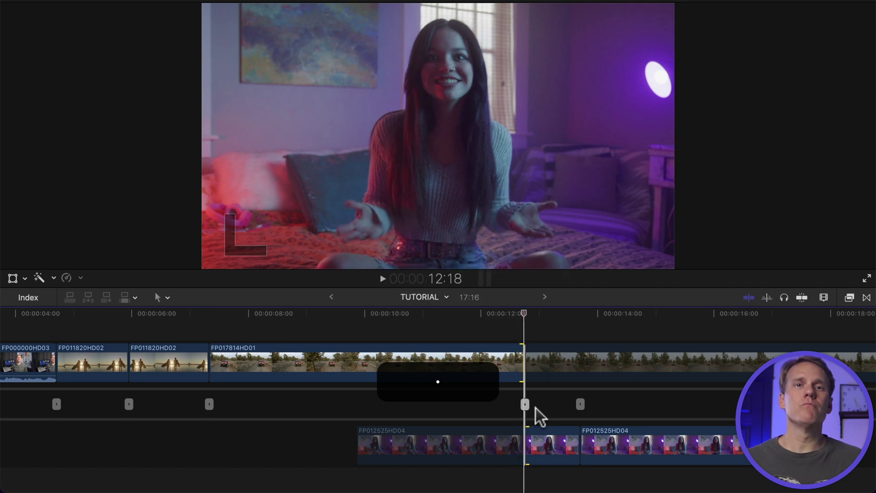
{"action": "key", "text": "."}
{"action": "key", "text": "."}
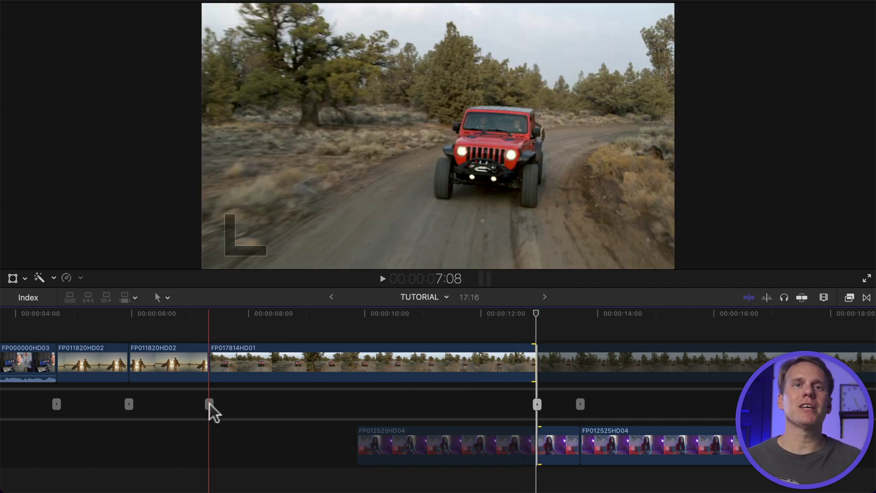
Shorten the second FP011820HD02 piece from its start in the Precision Editor, and hide the editor.
{"action": "left_click", "coordinate": [209, 404]}
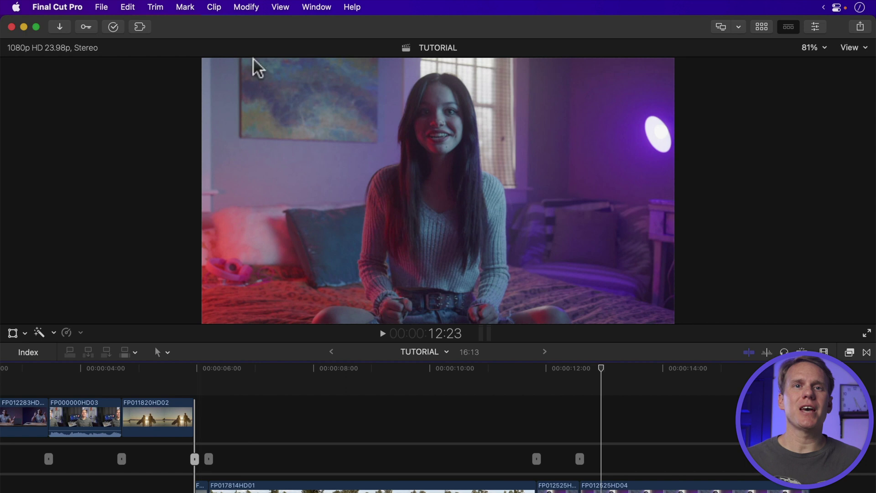
{"action": "left_click", "coordinate": [284, 7]}
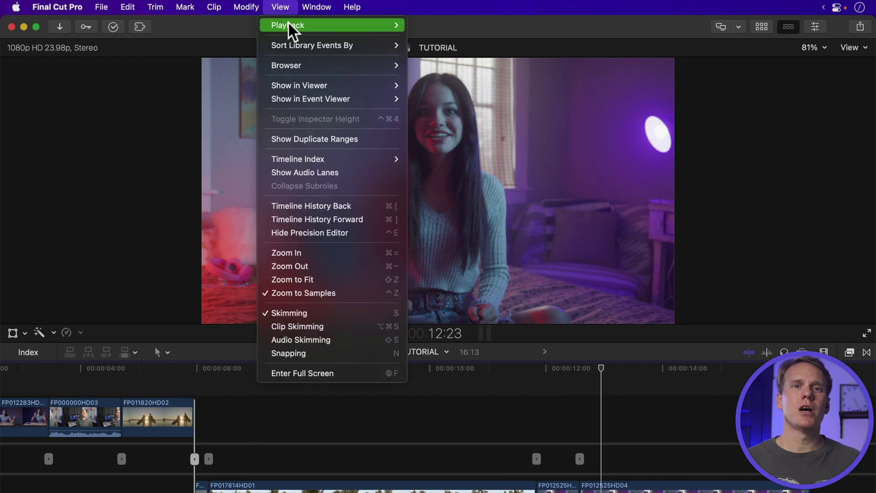
{"action": "left_click", "coordinate": [322, 233]}
Open and close the Precision Editor on the edit point at the start of FP017814HD01, and enlarge the viewer area.
{"action": "left_click", "coordinate": [283, 451]}
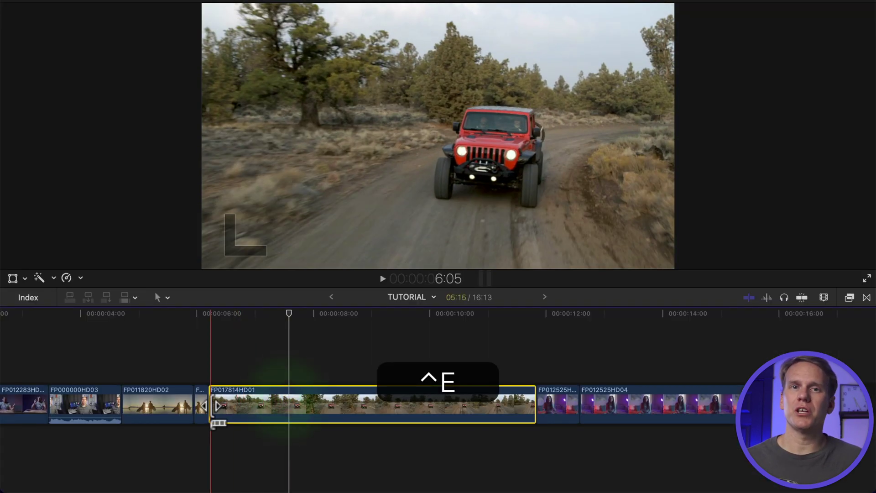
{"action": "left_click", "coordinate": [210, 404]}
{"action": "key", "text": "ctrl+e"}
{"action": "key", "text": "Escape"}
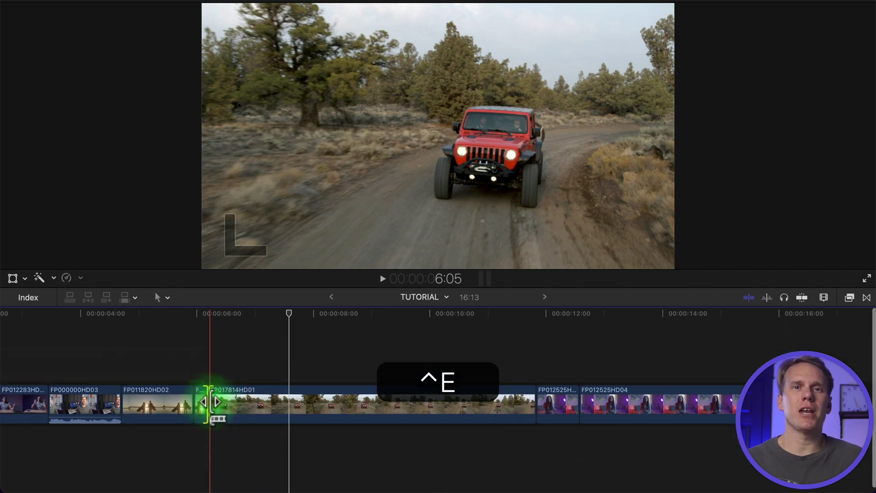
{"action": "left_click_drag", "start_coordinate": [424, 289], "coordinate": [424, 347]}
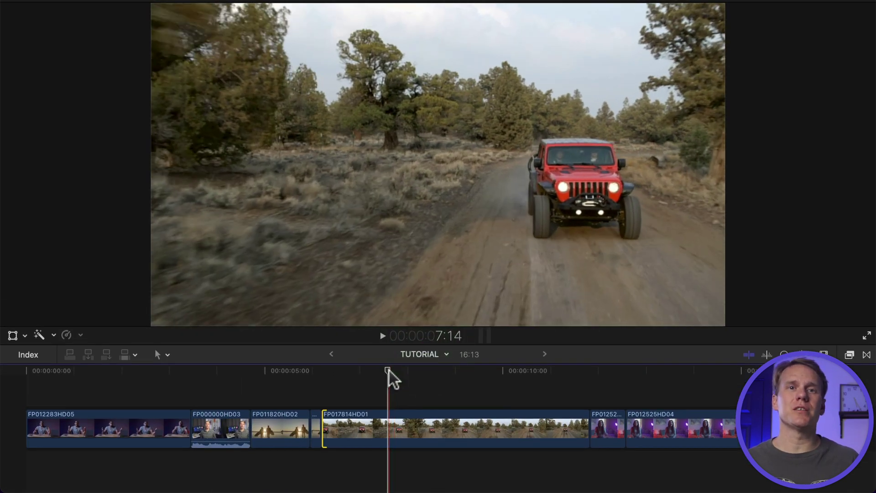
Move the playhead back one edit point at a time from within FP017814HD01 to the start of the timeline.
{"action": "key", "text": "Up"}
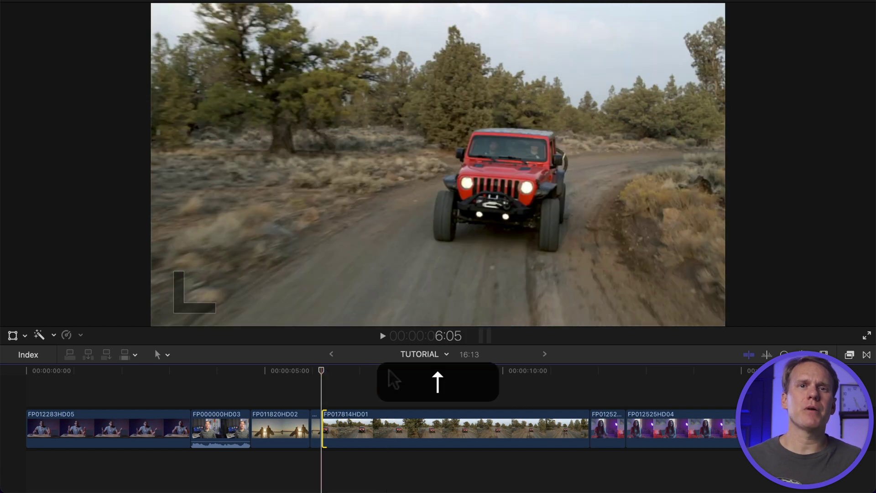
{"action": "key", "text": "Up"}
{"action": "key", "text": "Up"}
{"action": "key", "text": "Up"}
{"action": "key", "text": "Up"}
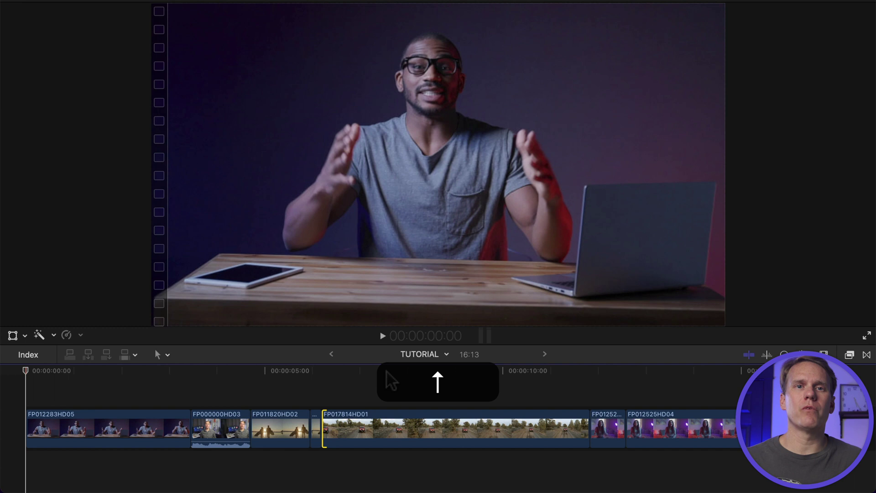
Place the playhead just after the start of FP017814HD01 and step it by single frames in both directions.
{"action": "left_click", "coordinate": [387, 372]}
{"action": "key", "text": "Left"}
{"action": "left_click", "coordinate": [329, 373]}
{"action": "key", "text": "Right"}
{"action": "key", "text": "Left"}
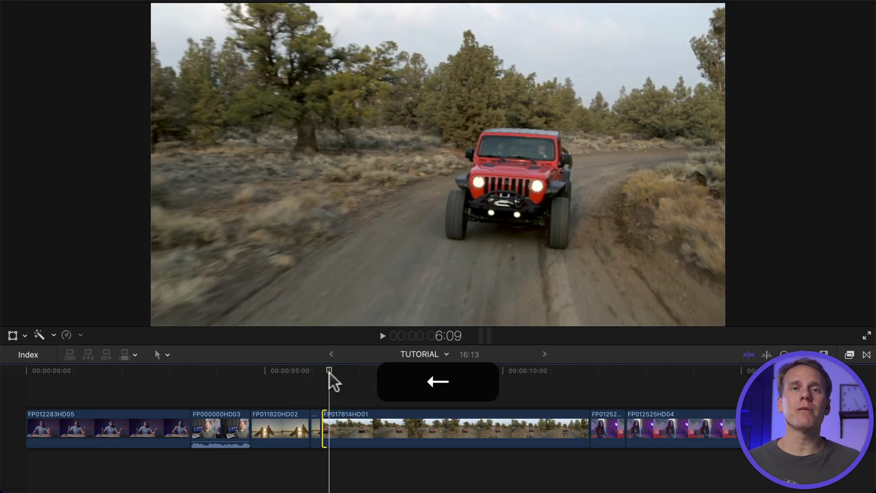
{"action": "key", "text": "Left"}
{"action": "key", "text": "Left"}
{"action": "key", "text": "Left"}
{"action": "key", "text": "Left"}
{"action": "key", "text": "Left"}
{"action": "key", "text": "Left"}
{"action": "key", "text": "Left"}
{"action": "key", "text": "Left"}
Step the playhead forward frame by frame in FP017814HD01 and trim the clip's start to it, removing about 13 frames.
{"action": "key", "text": "Right"}
{"action": "key", "text": "Right"}
{"action": "key", "text": "Right"}
{"action": "key", "text": "Right"}
{"action": "key", "text": "Right"}
{"action": "key", "text": "Right"}
{"action": "key", "text": "Right"}
{"action": "key", "text": "Right"}
{"action": "key", "text": "Right"}
{"action": "key", "text": "Right"}
{"action": "key", "text": "Right"}
{"action": "key", "text": "Right"}
{"action": "key", "text": "Right"}
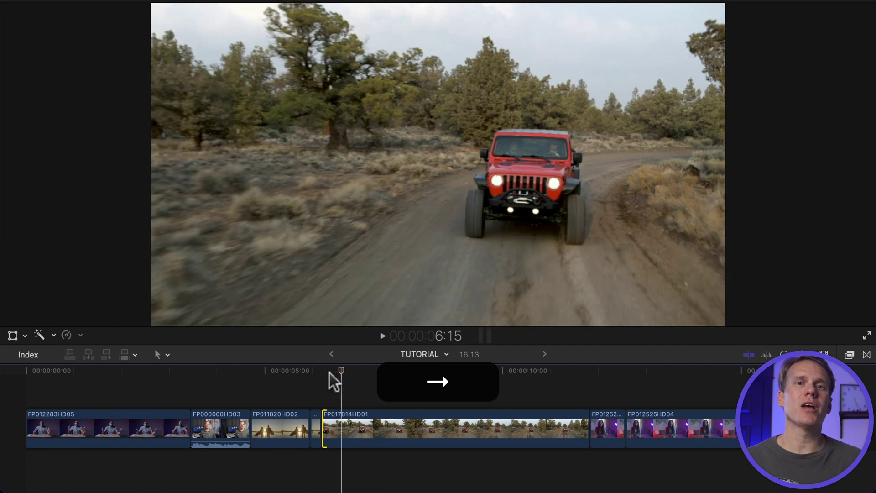
{"action": "key", "text": "Right"}
{"action": "key", "text": "Right"}
{"action": "key", "text": "Right"}
{"action": "key", "text": "alt+bracketleft"}
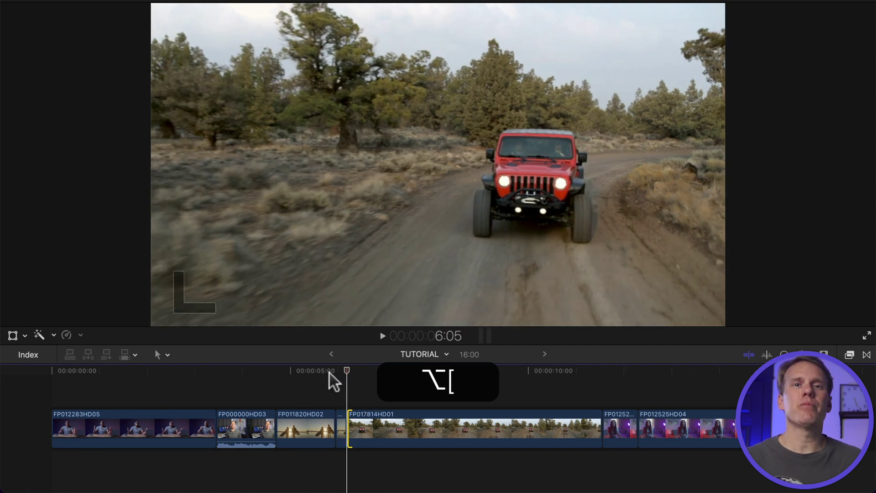
Position the playhead at 11:03 near the end of FP017814HD01 and trim the clip's end to it.
{"action": "left_click", "coordinate": [567, 372]}
{"action": "key", "text": "Right"}
{"action": "key", "text": "Right"}
{"action": "key", "text": "Right"}
{"action": "key", "text": "Right"}
{"action": "key", "text": "Right"}
{"action": "key", "text": "Right"}
{"action": "key", "text": "Right"}
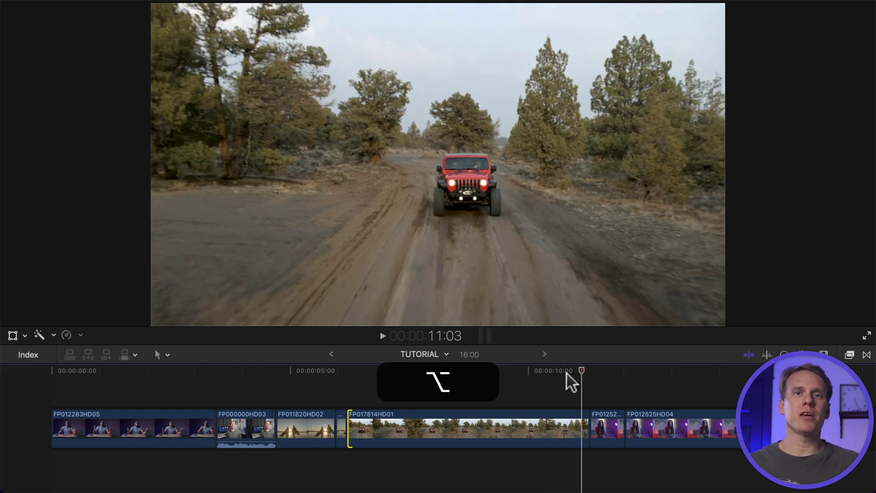
{"action": "key", "text": "alt+bracketright"}
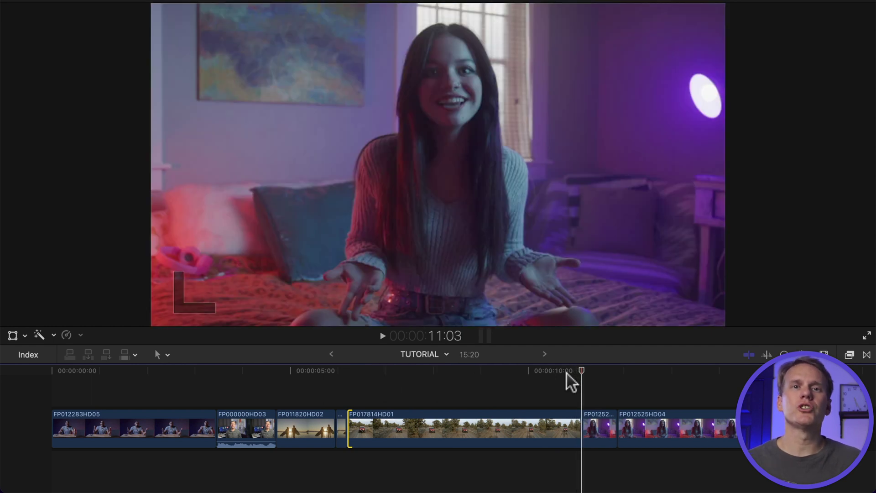
Jump the playhead backward and forward through FP017814HD01 in ten-frame steps.
{"action": "key", "text": "shift+Left"}
{"action": "key", "text": "shift+Left"}
{"action": "key", "text": "shift+Left"}
{"action": "key", "text": "shift+Left"}
{"action": "key", "text": "shift+Left"}
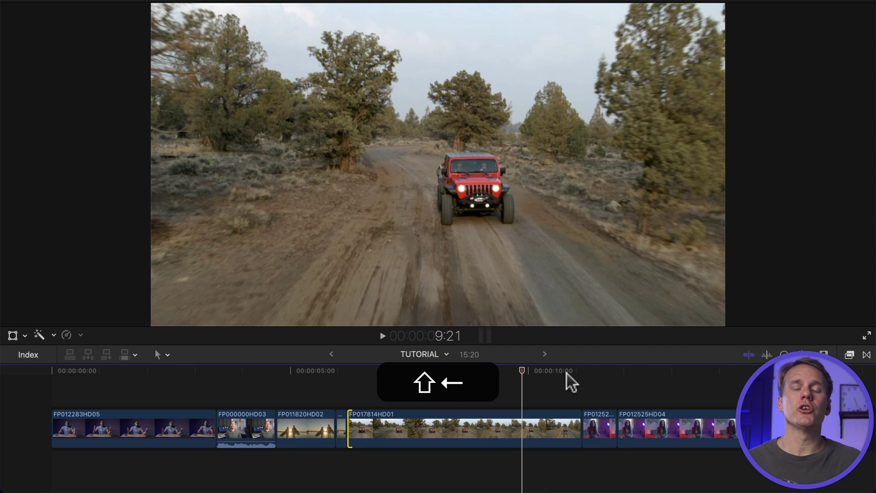
{"action": "key", "text": "shift+Right"}
{"action": "key", "text": "shift+Right"}
{"action": "key", "text": "shift+Right"}
{"action": "key", "text": "shift+Right"}
{"action": "key", "text": "shift+Right"}
{"action": "key", "text": "shift+Right"}
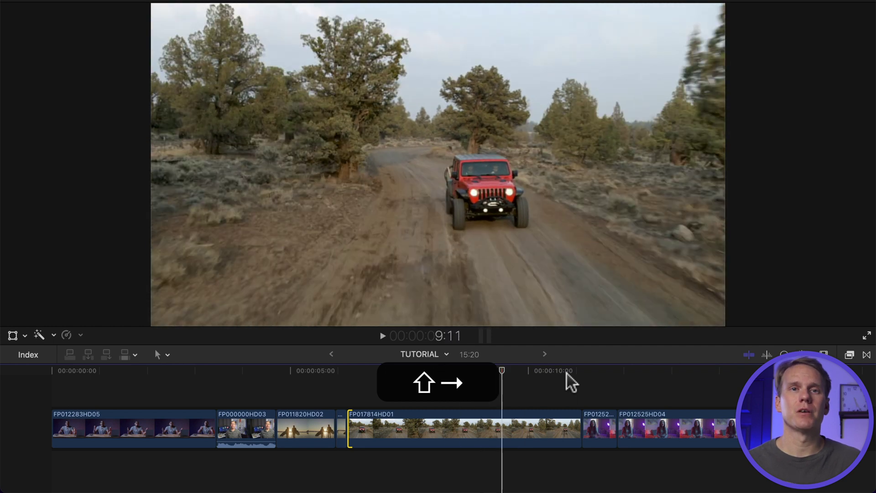